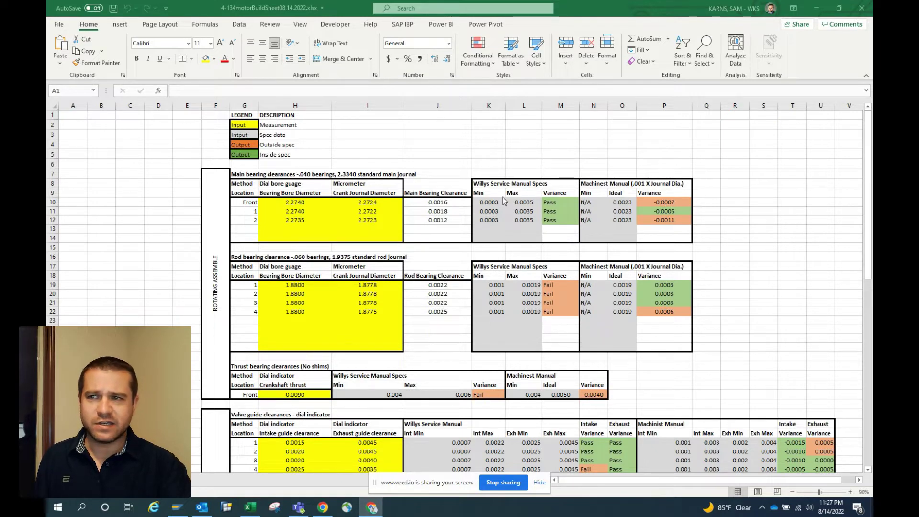
- Review the colour legend and the Willys and machinist spec columns of the main and rod bearing tables
drag(242, 115, 282, 160)
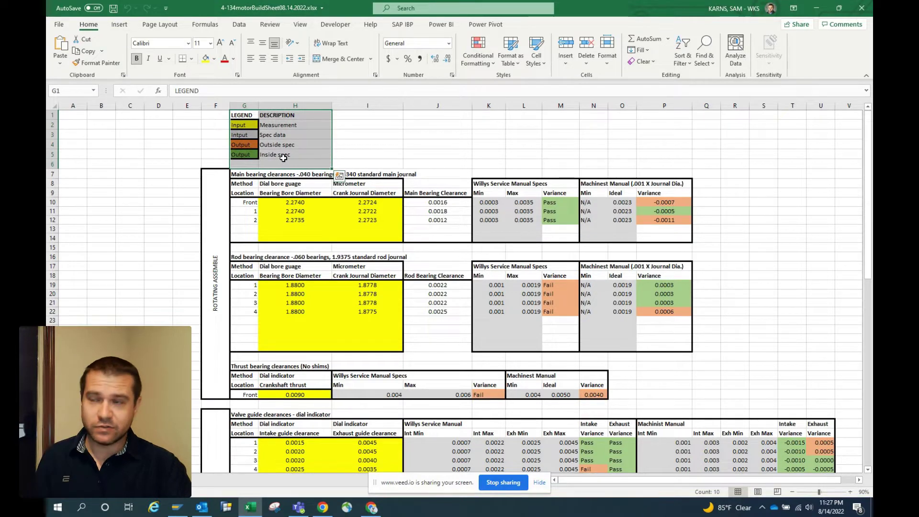
click(364, 141)
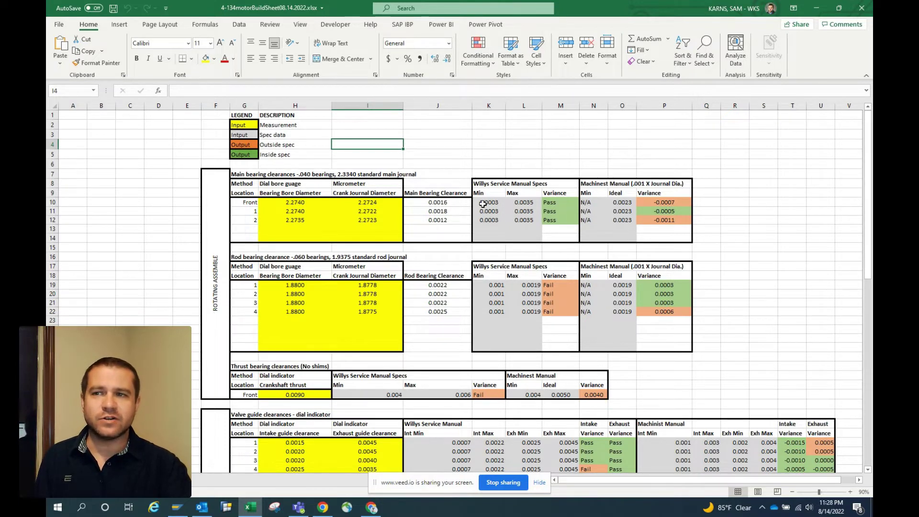
drag(482, 203, 507, 237)
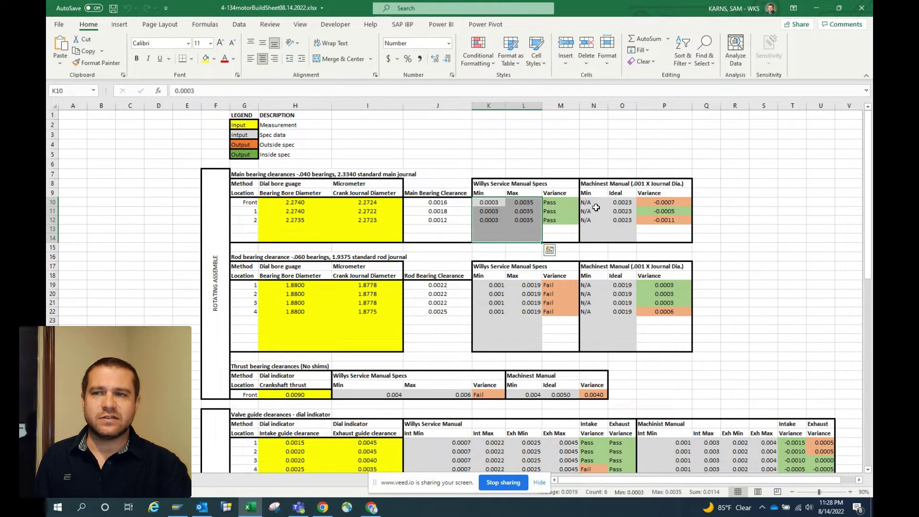
click(593, 203)
drag(592, 203, 622, 237)
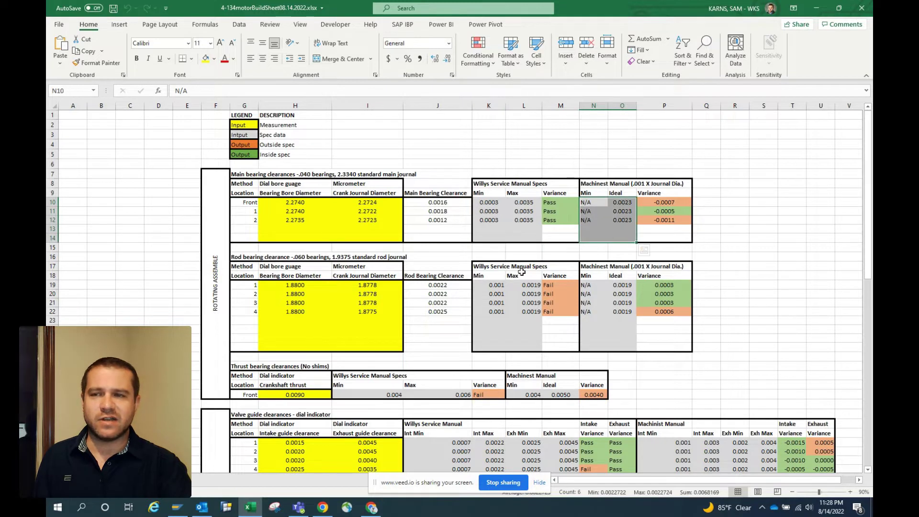
drag(478, 287, 518, 346)
drag(588, 285, 622, 350)
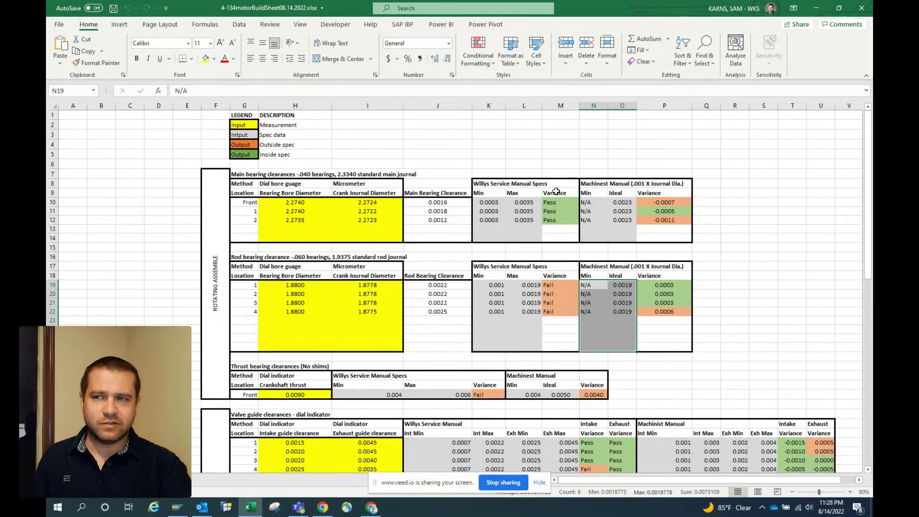
click(491, 184)
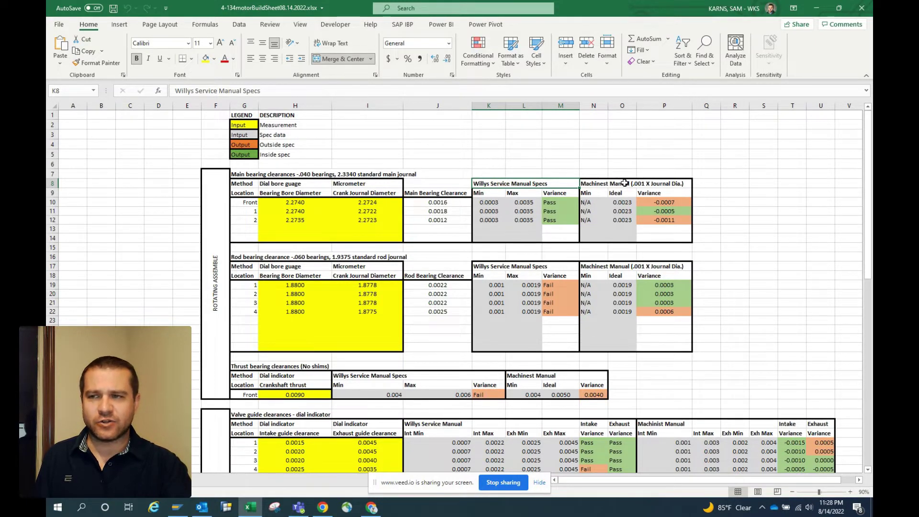
scroll(558, 213, down, 1)
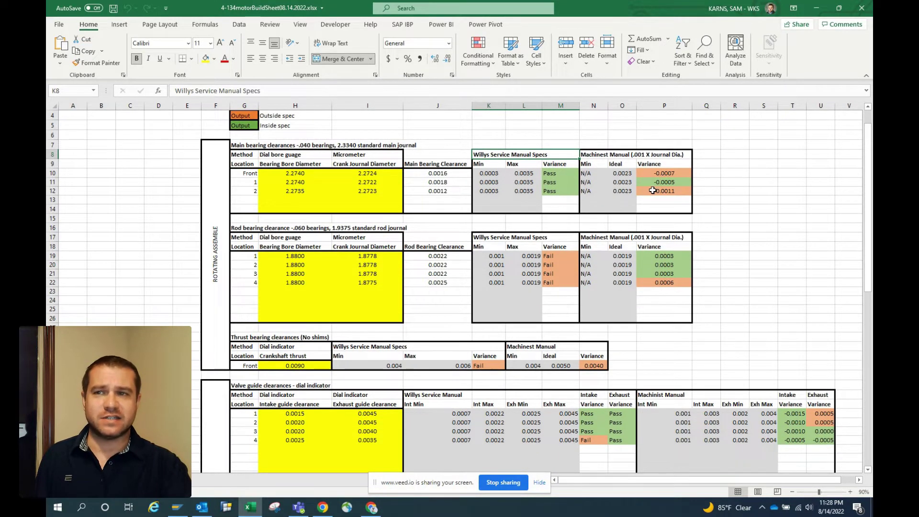
scroll(574, 224, up, 1)
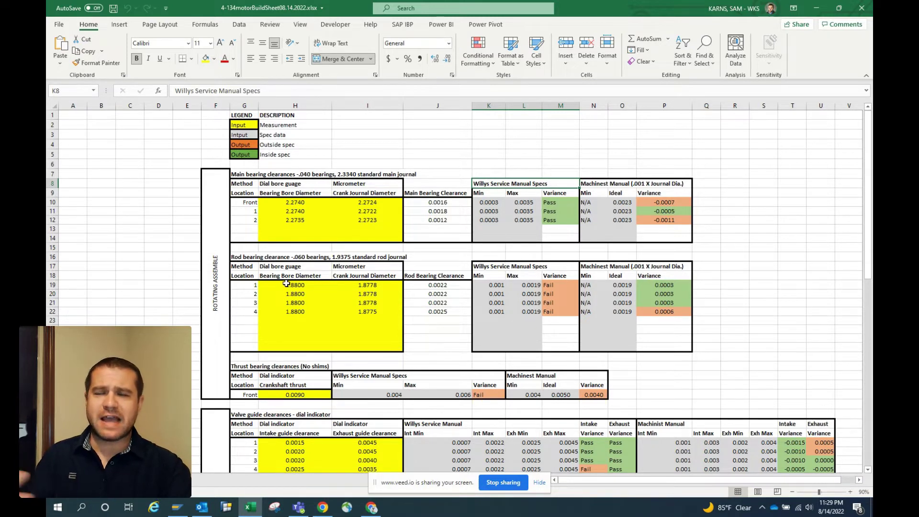
- Look over the rotating assembly and valve train sections of the build sheet
click(213, 305)
scroll(213, 306, down, 10)
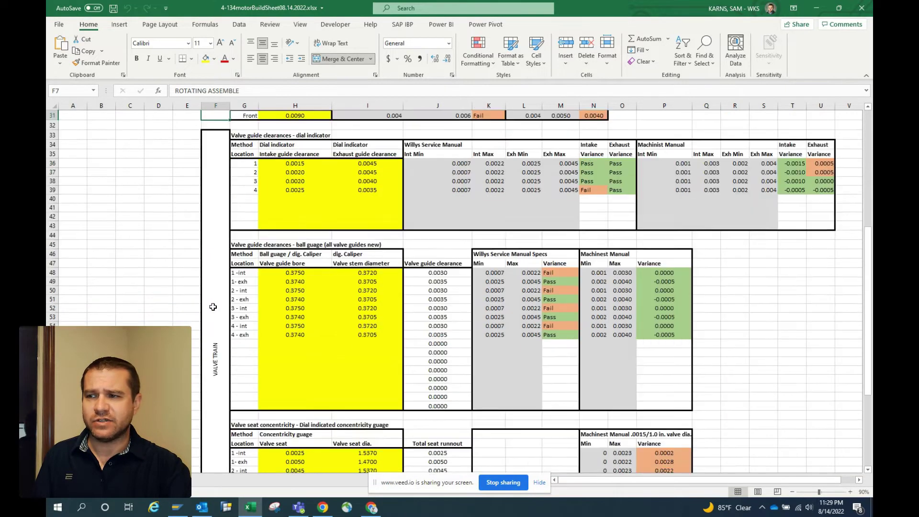
scroll(213, 307, down, 3)
click(213, 306)
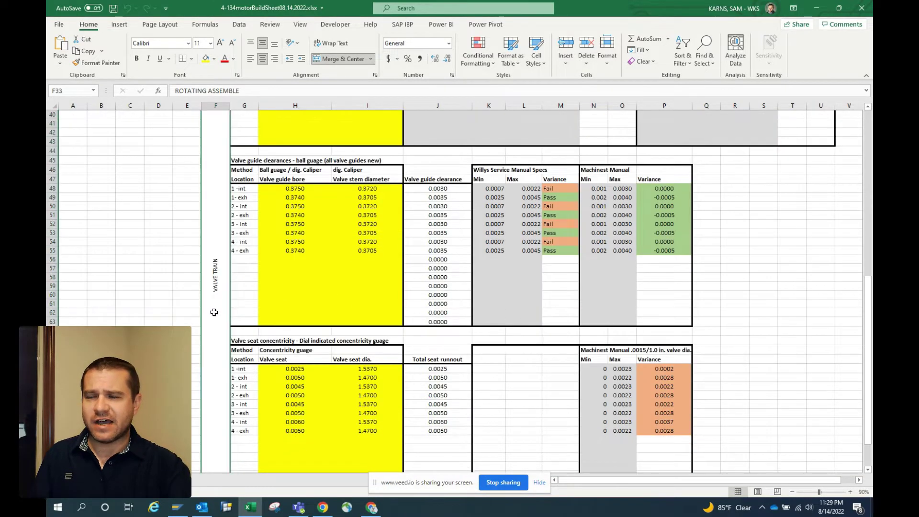
scroll(214, 312, up, 10)
scroll(214, 312, up, 3)
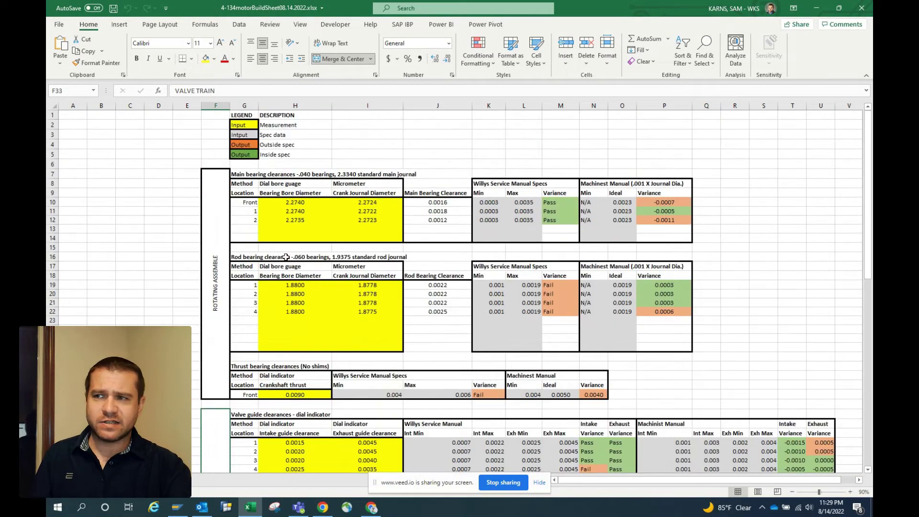
- Inspect the headings of the main bearing, rod bearing and thrust bearing clearance tables
click(300, 176)
click(258, 254)
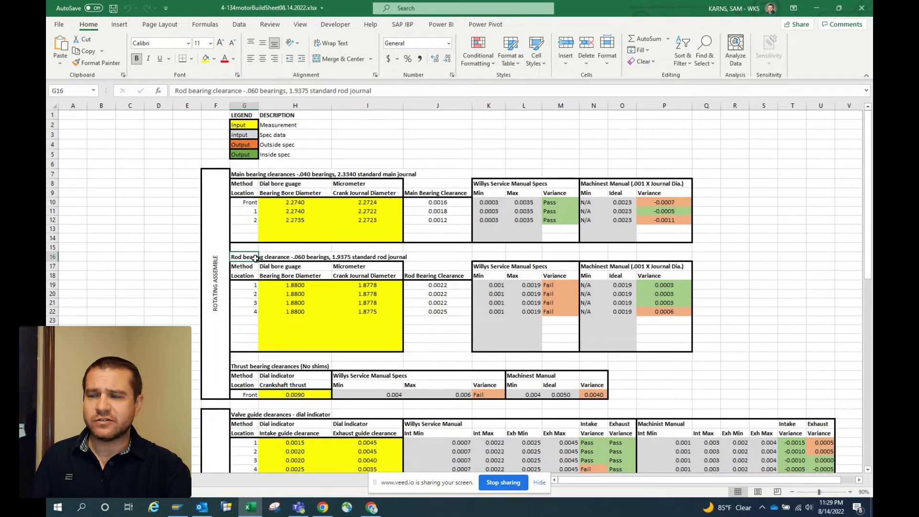
click(249, 366)
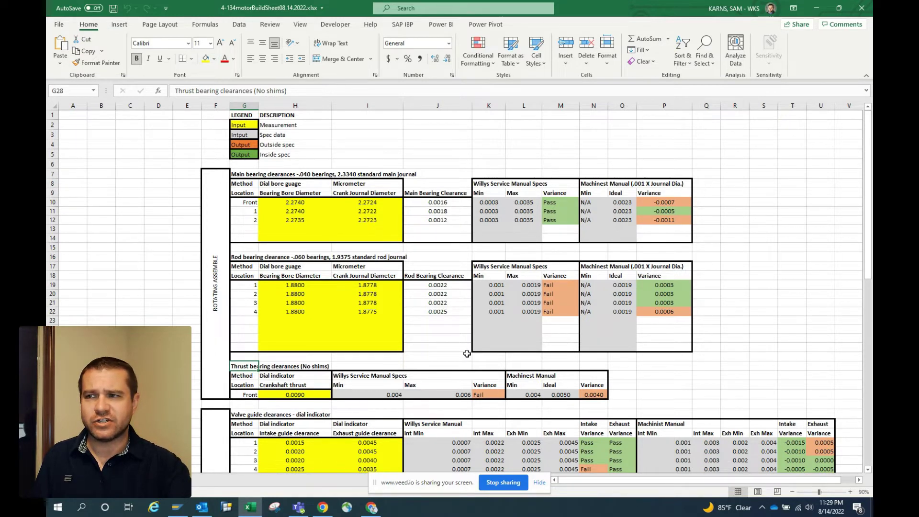
- Inspect the main bearing table's Method row, covering the dial bore gauge and micrometer entries
click(247, 184)
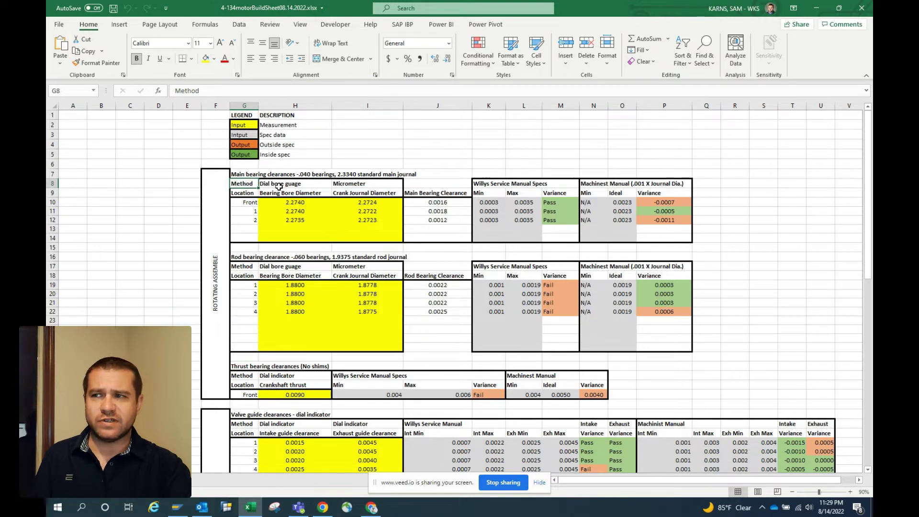
click(279, 185)
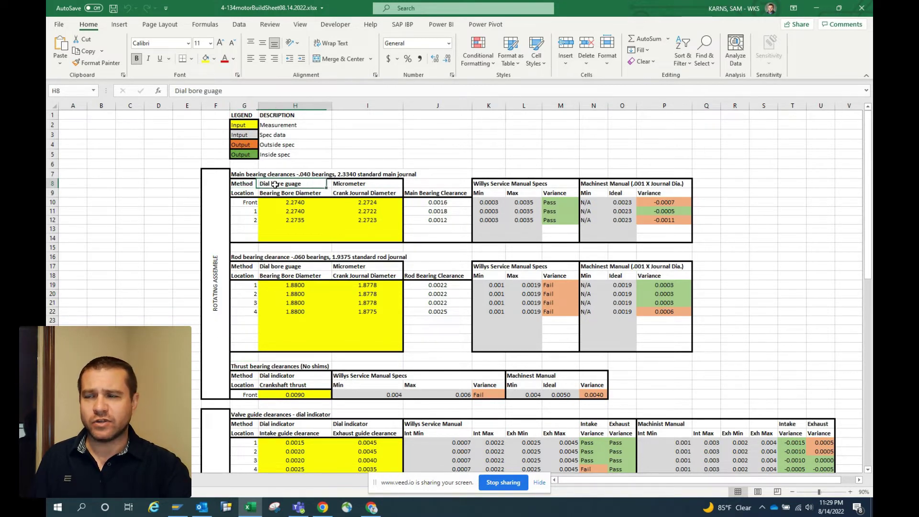
click(360, 184)
click(282, 185)
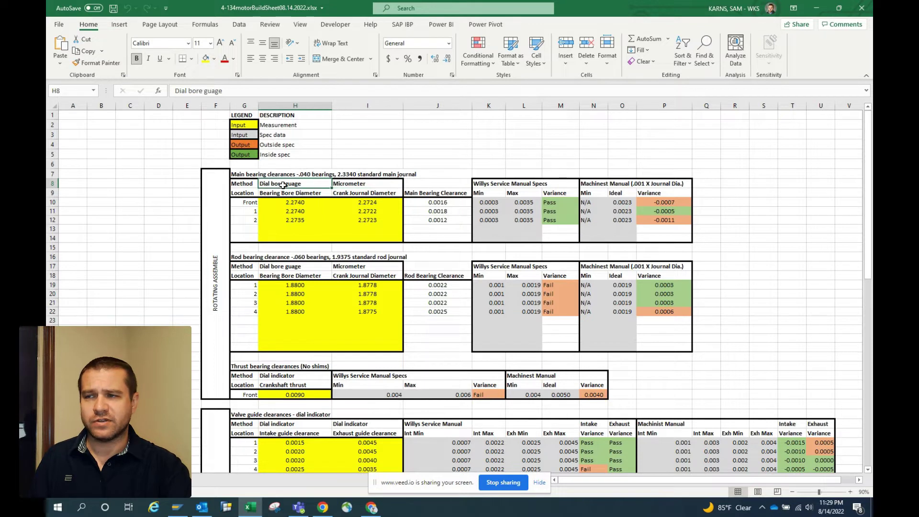
click(349, 184)
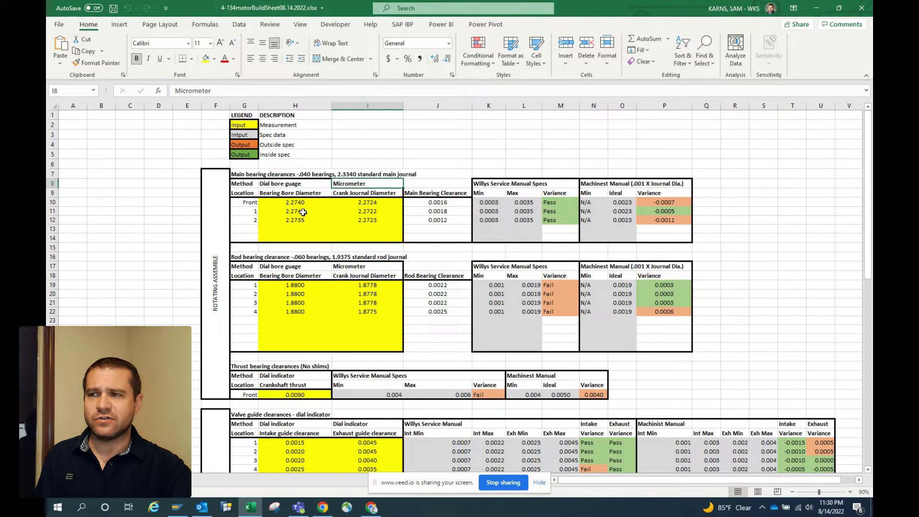
- Examine the main bearing bore and crank journal measurements and the formulas in the Main Bearing Clearance column
drag(294, 204, 294, 236)
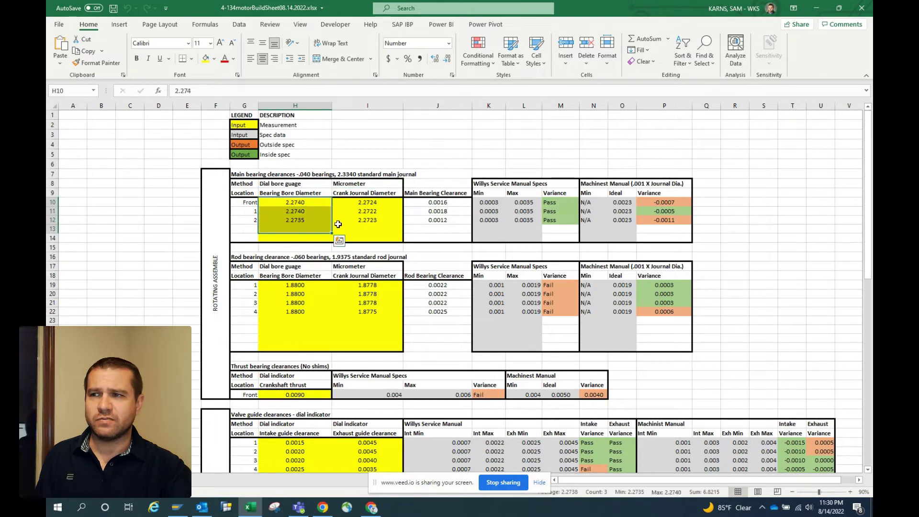
click(378, 208)
drag(378, 208, 377, 234)
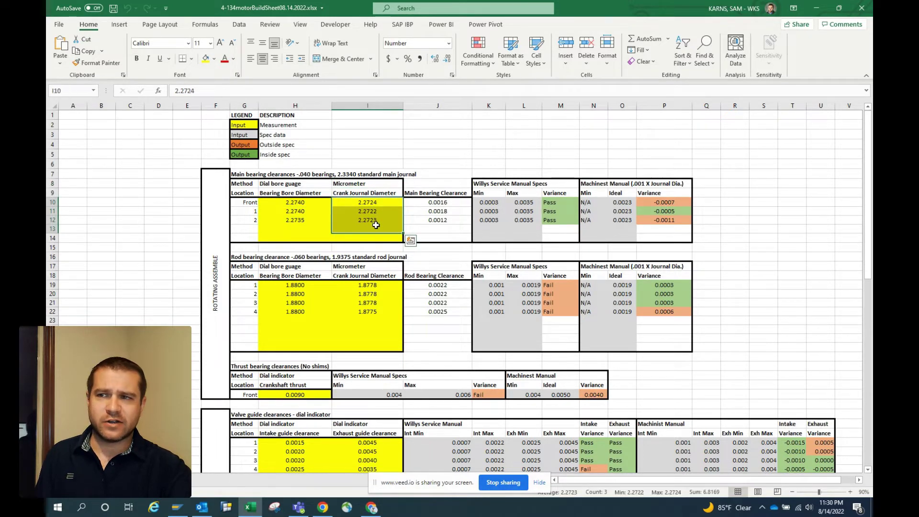
click(446, 205)
click(444, 211)
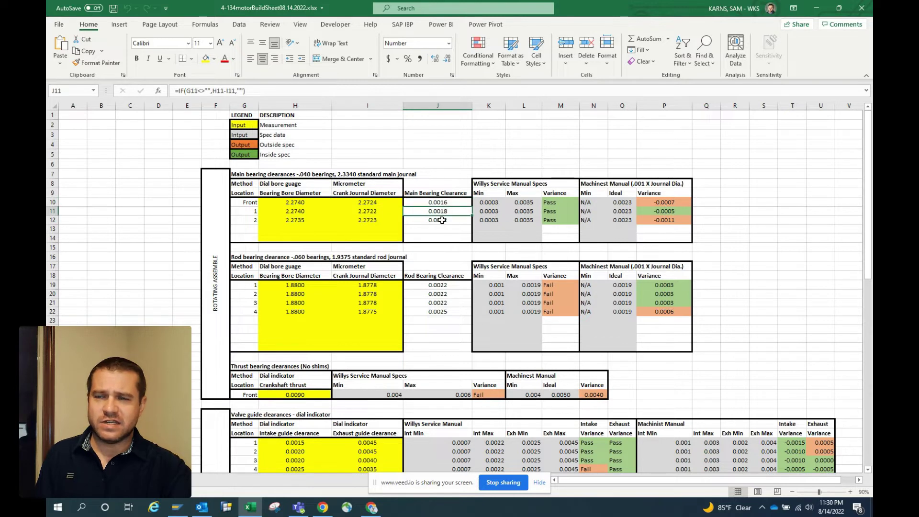
click(441, 220)
click(441, 228)
click(438, 237)
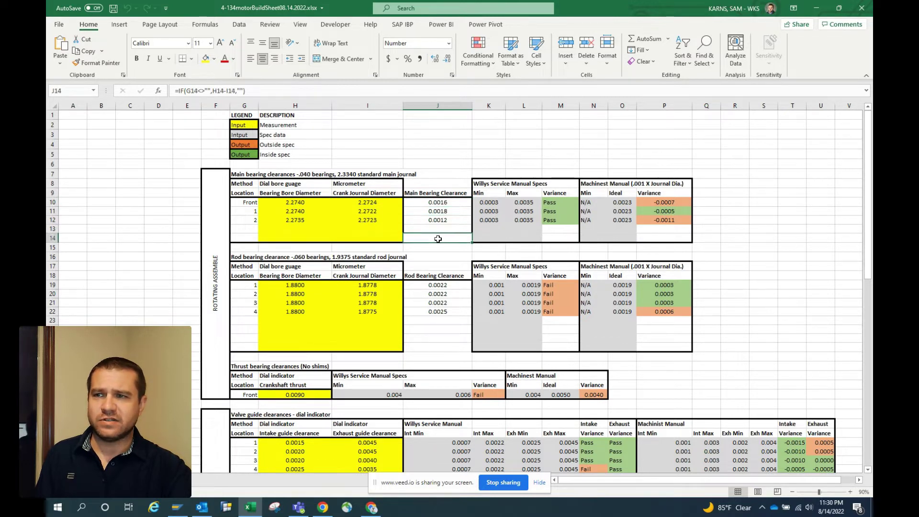
click(435, 205)
click(435, 213)
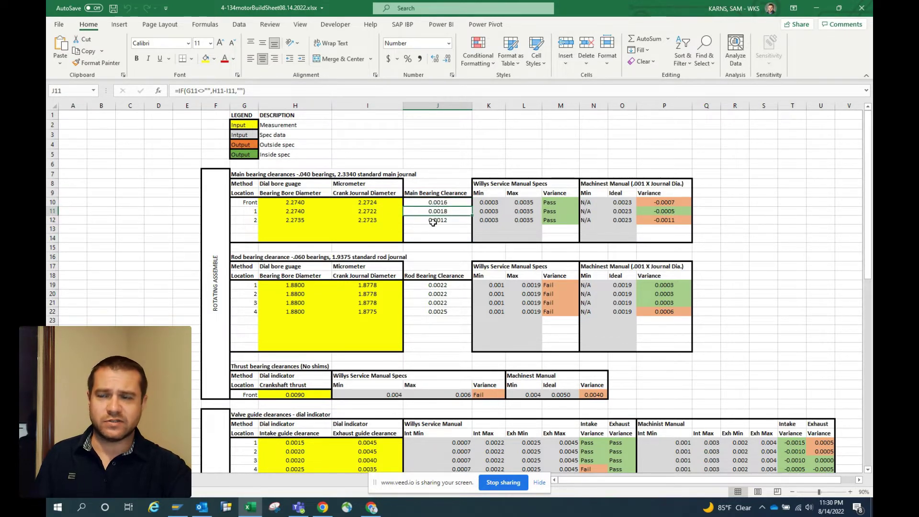
- Check the main bearing's Willys minimum and maximum specs and the machinist Ideal formulas
click(484, 203)
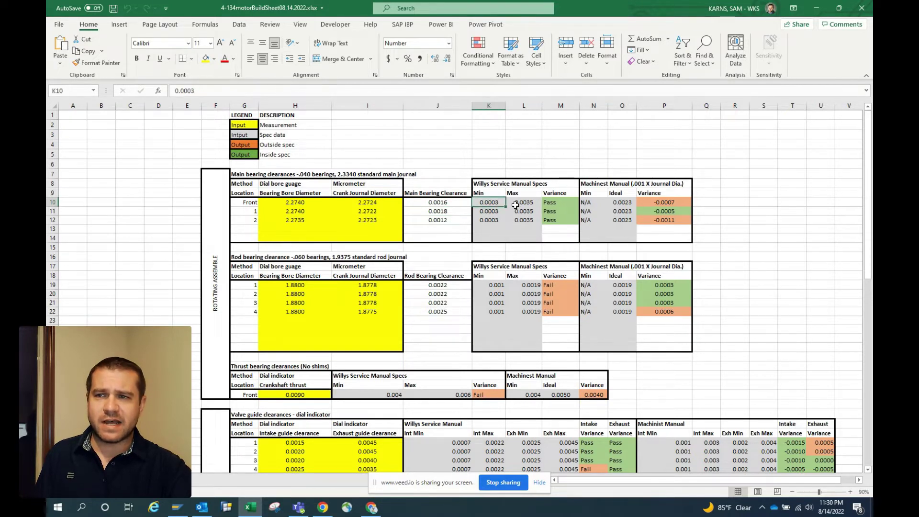
click(516, 205)
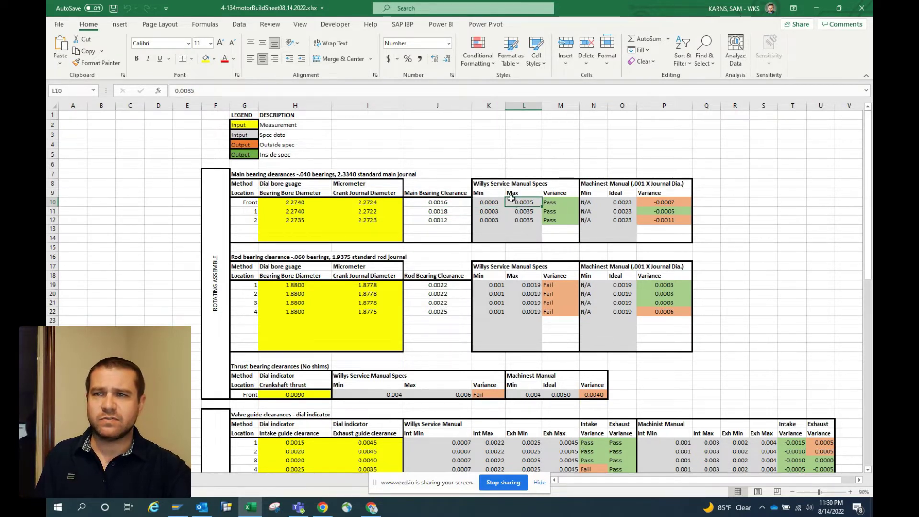
click(622, 204)
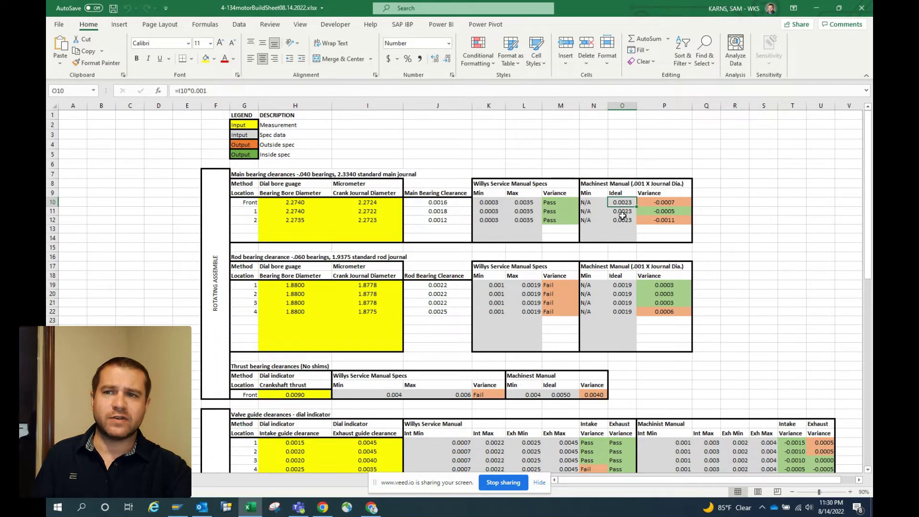
click(624, 214)
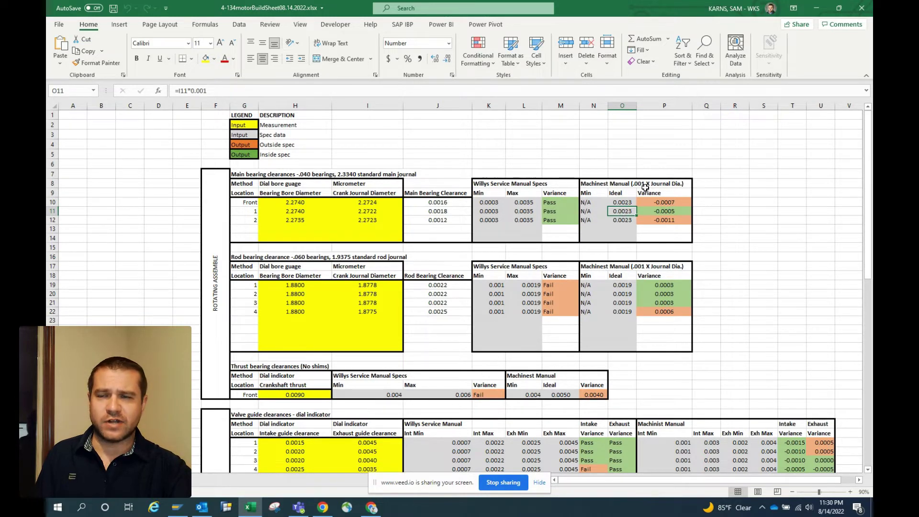
- Examine the main bearing Variance formulas for both manuals and compare them with the machinist Ideal values
click(554, 203)
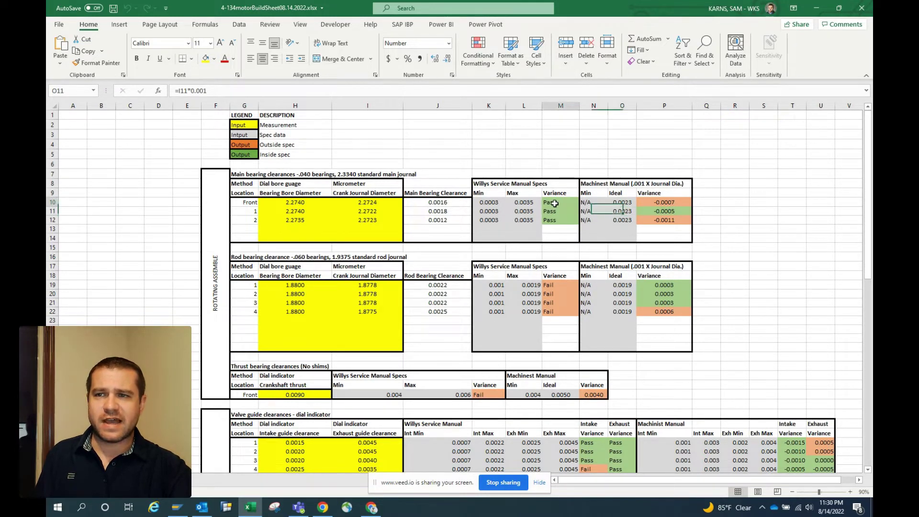
click(554, 211)
click(553, 221)
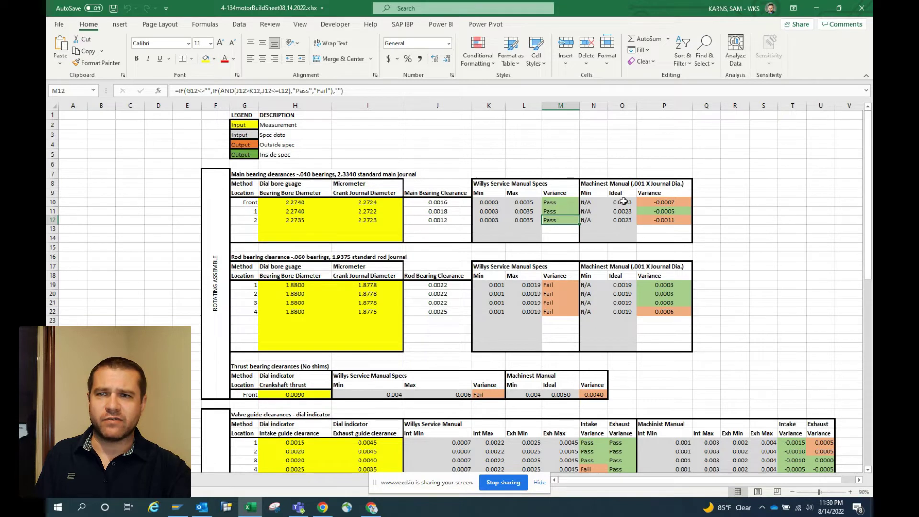
click(665, 206)
click(664, 210)
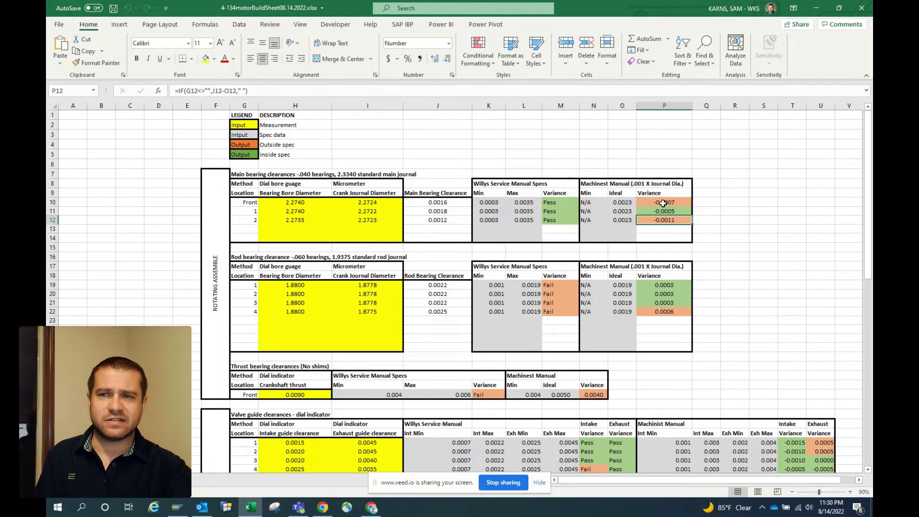
click(659, 218)
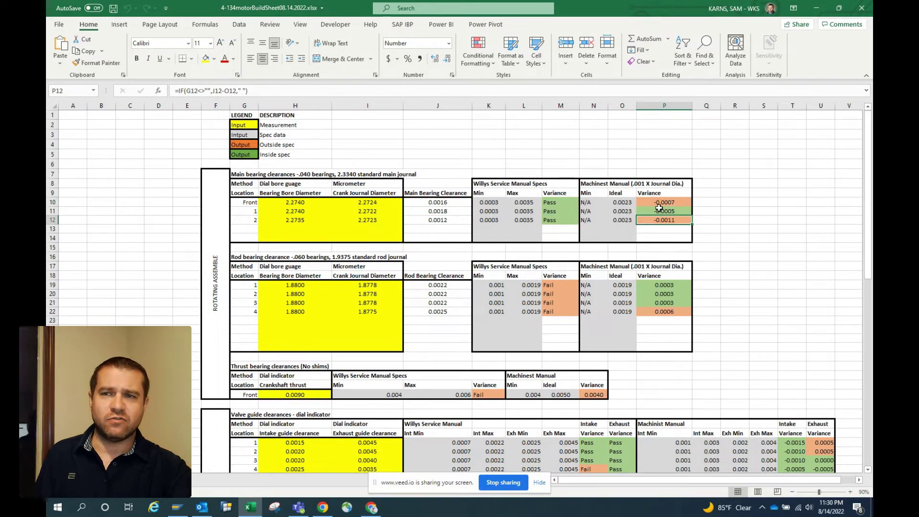
click(662, 203)
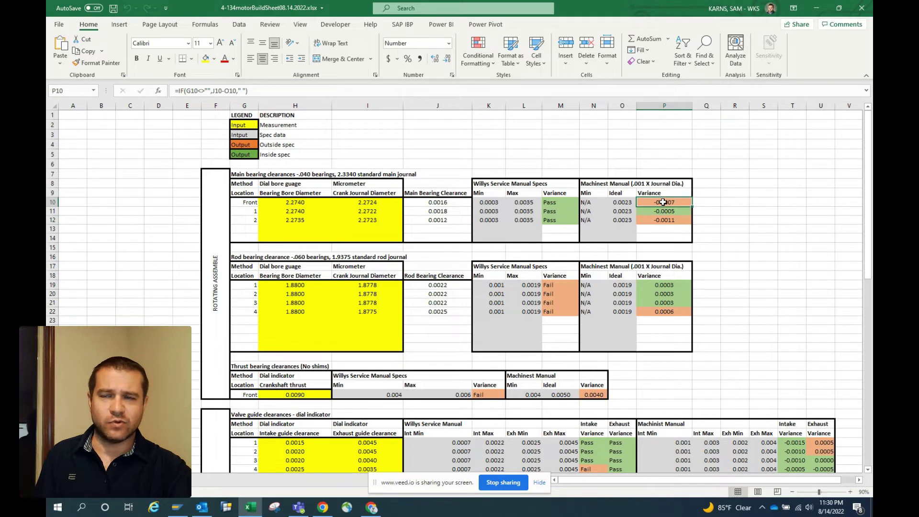
click(622, 203)
click(623, 212)
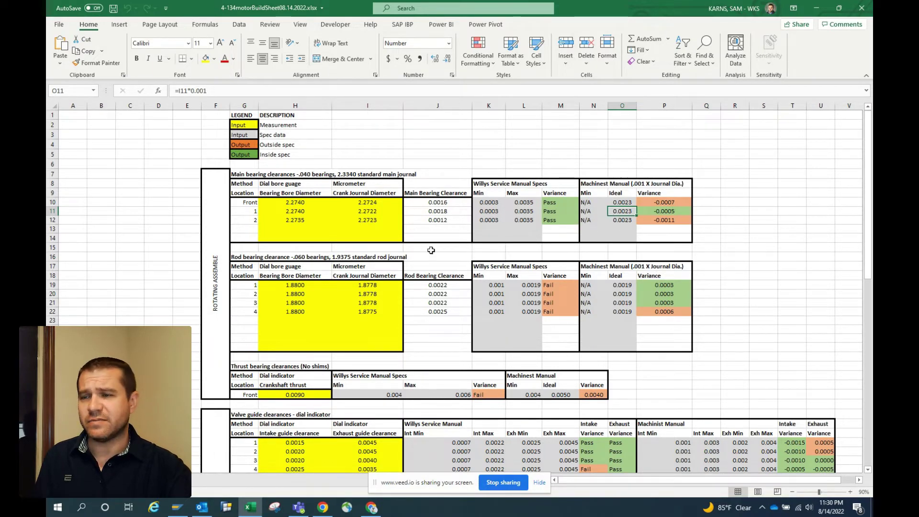
- Check the pass/fail Variance formulas against the Willys specs for the rod bearing locations
scroll(330, 287, down, 2)
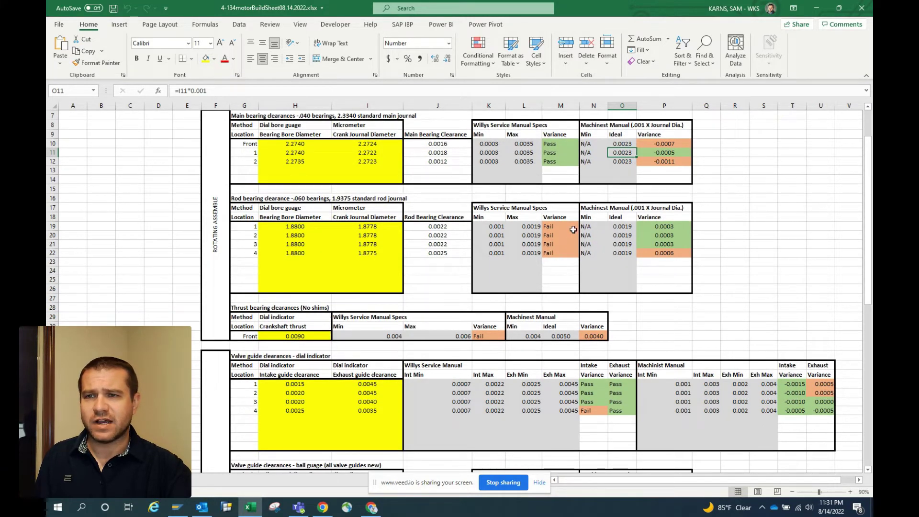
click(559, 234)
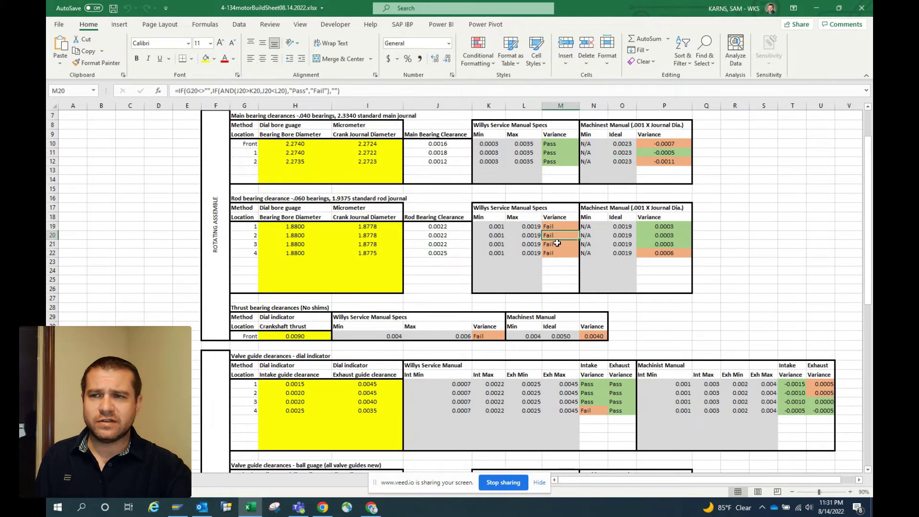
click(557, 245)
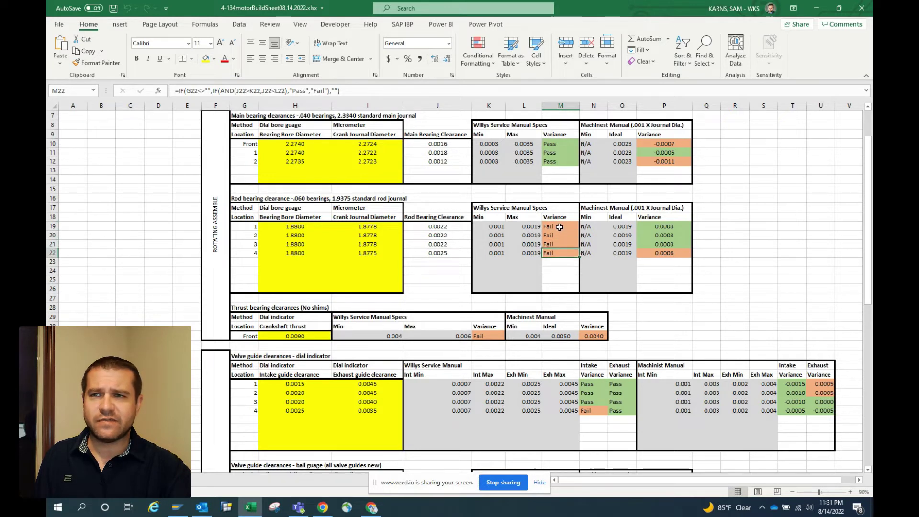
click(554, 235)
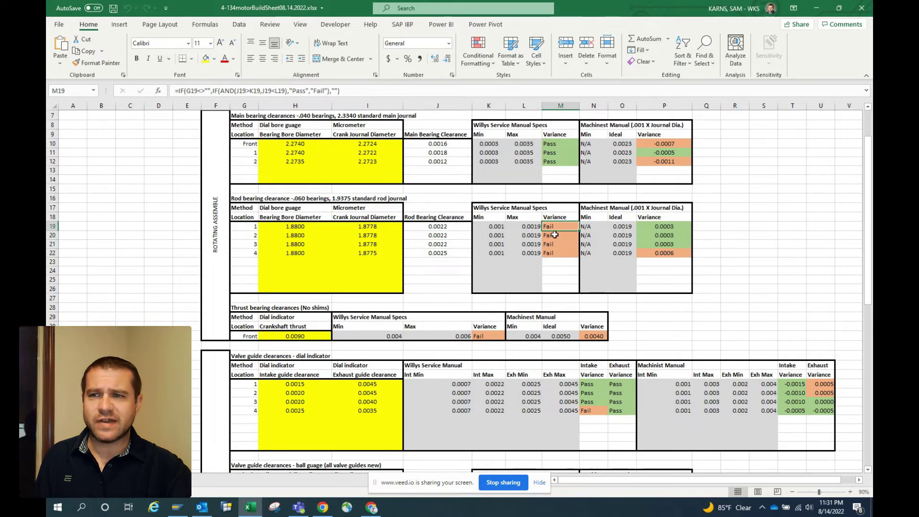
- Examine the rod bearing's machinist Ideal formulas and compare them with the Variance formulas for each location
click(623, 228)
click(623, 235)
click(624, 245)
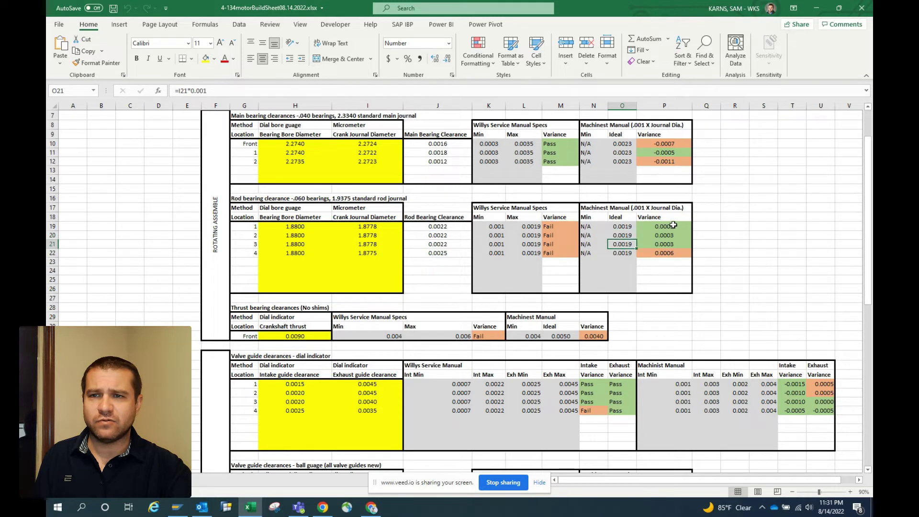
click(674, 225)
click(673, 235)
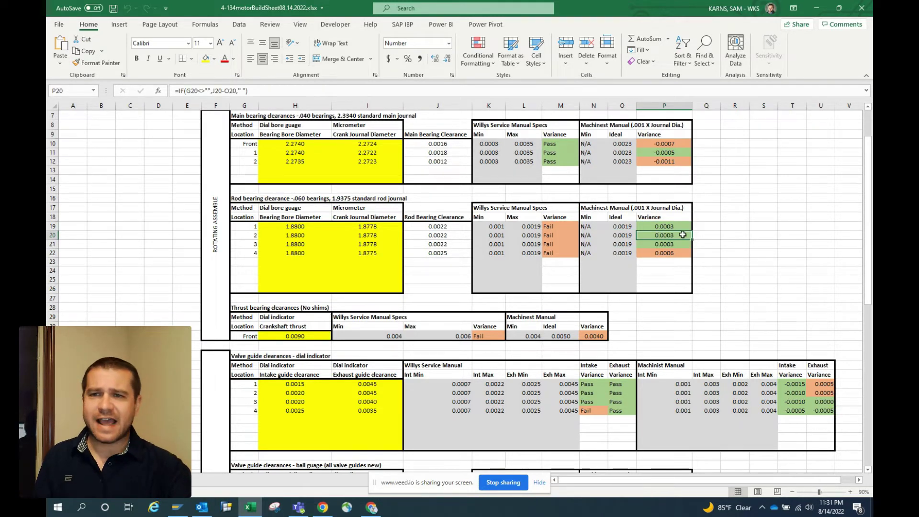
click(616, 244)
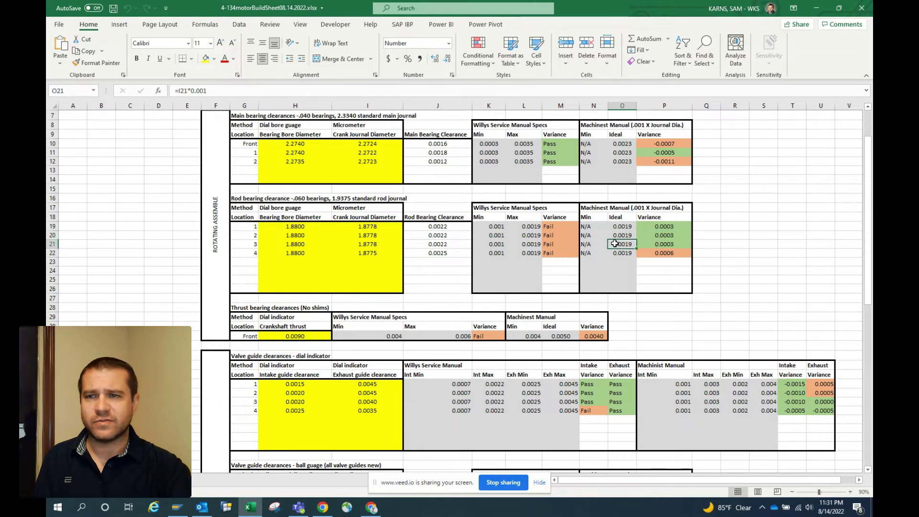
click(667, 254)
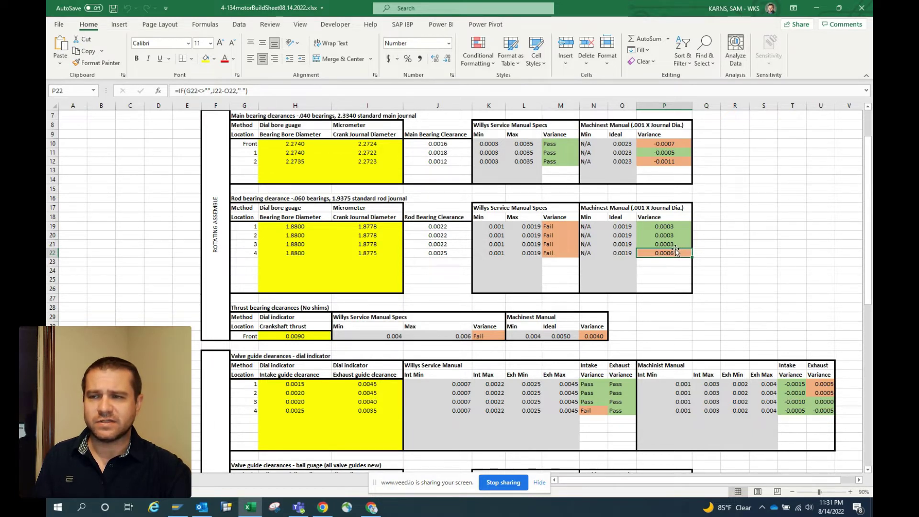
- Inspect the rod bearing bore diameters for all four locations and the crank journal diameter at location 4
click(295, 228)
click(296, 238)
click(295, 244)
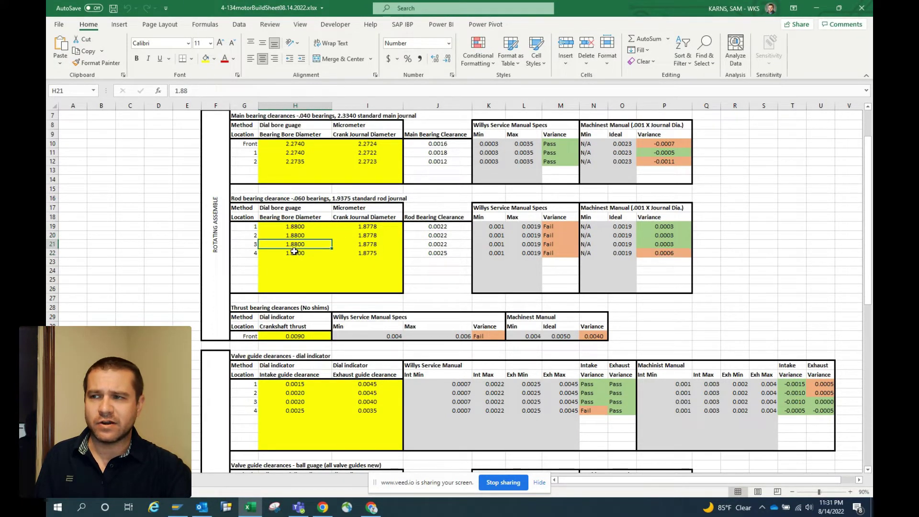
click(295, 253)
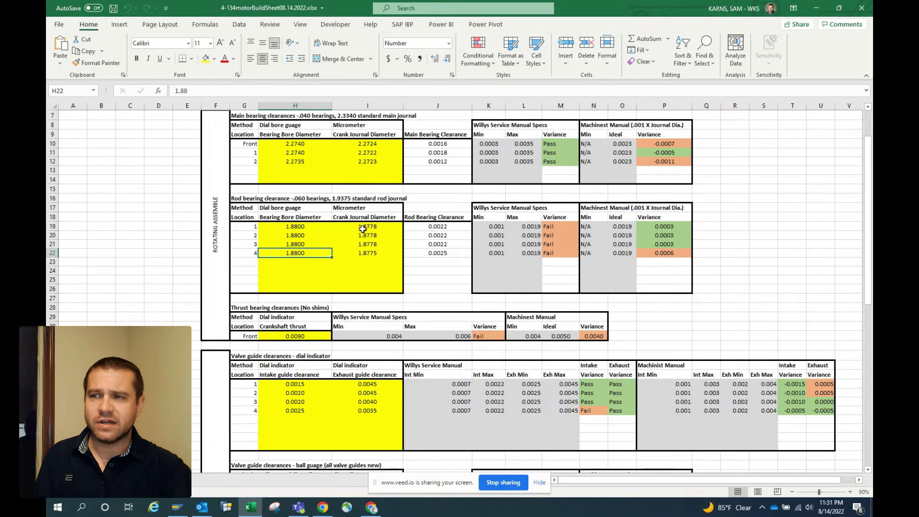
click(375, 254)
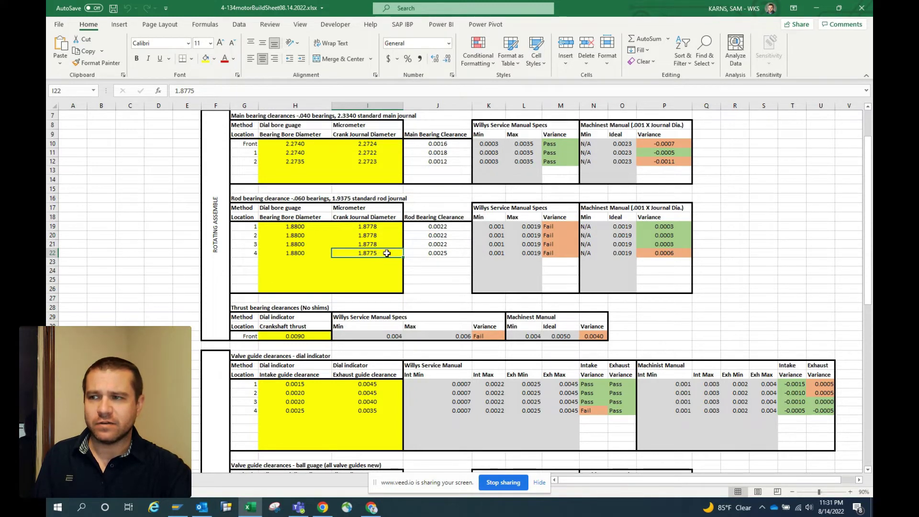
- Review the machinist Variance for rod bearing location 4 against the other rod locations
click(672, 254)
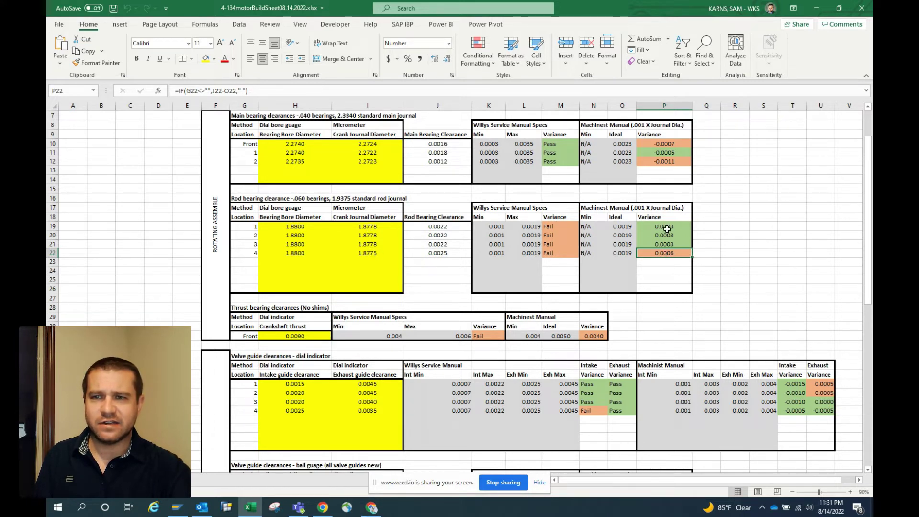
click(674, 261)
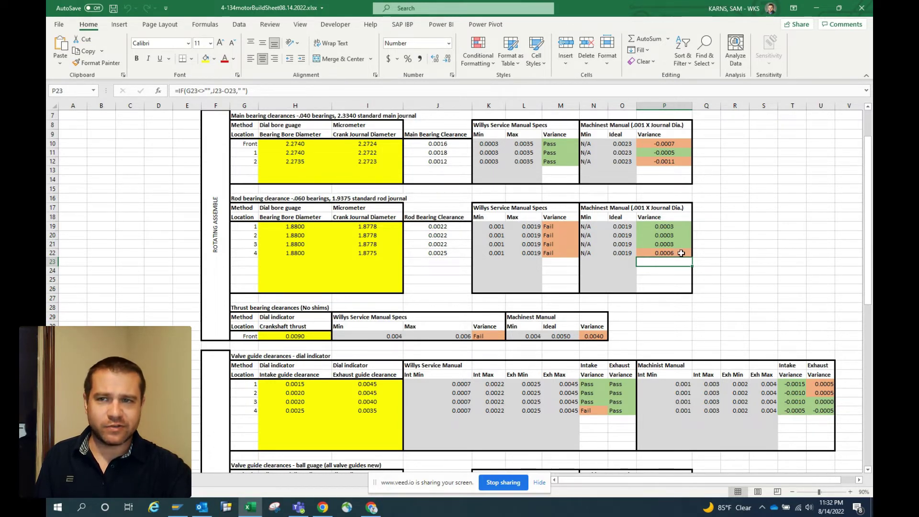
click(702, 254)
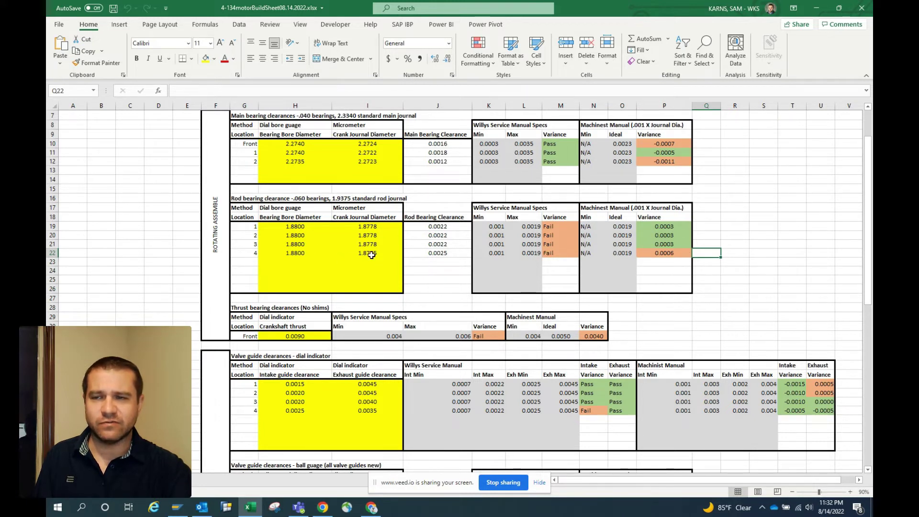
click(666, 253)
- Examine the thrust bearing clearance table, including the Willys minimum and maximum specs, and review the rotating assembly section
scroll(695, 285, down, 1)
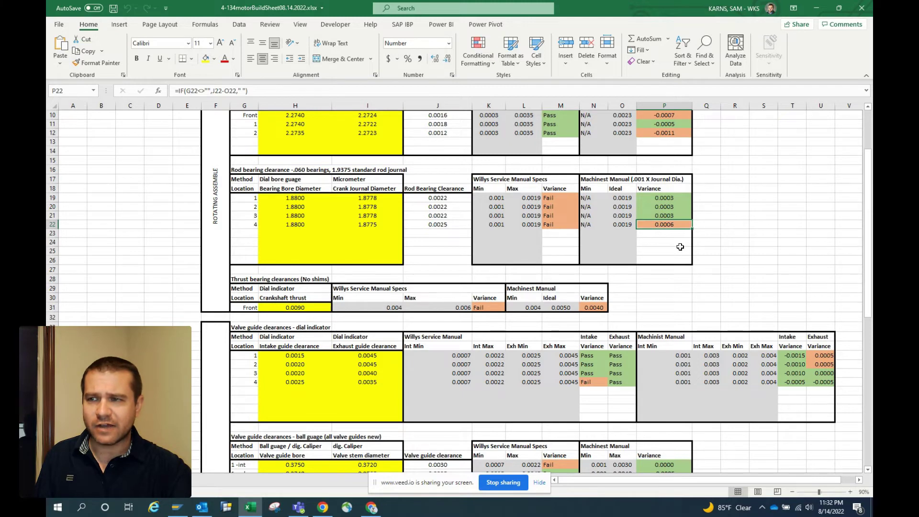
scroll(680, 246, down, 1)
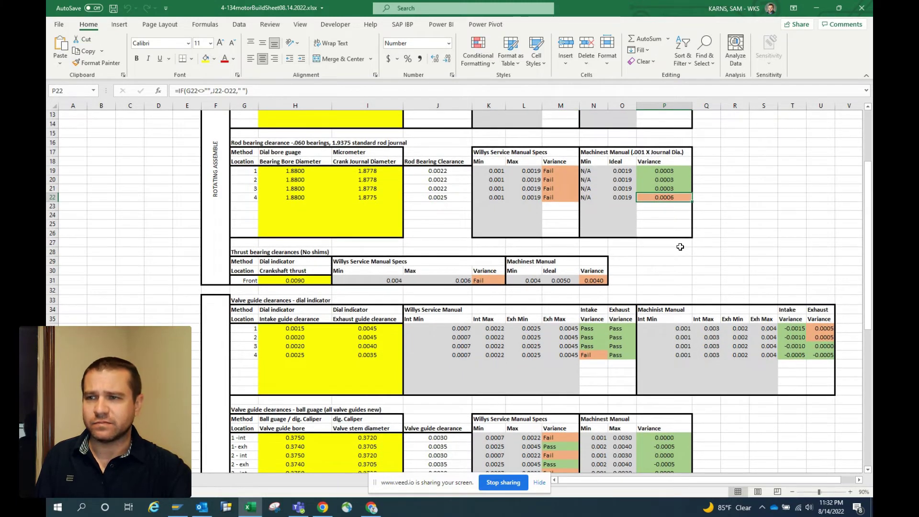
scroll(680, 246, down, 1)
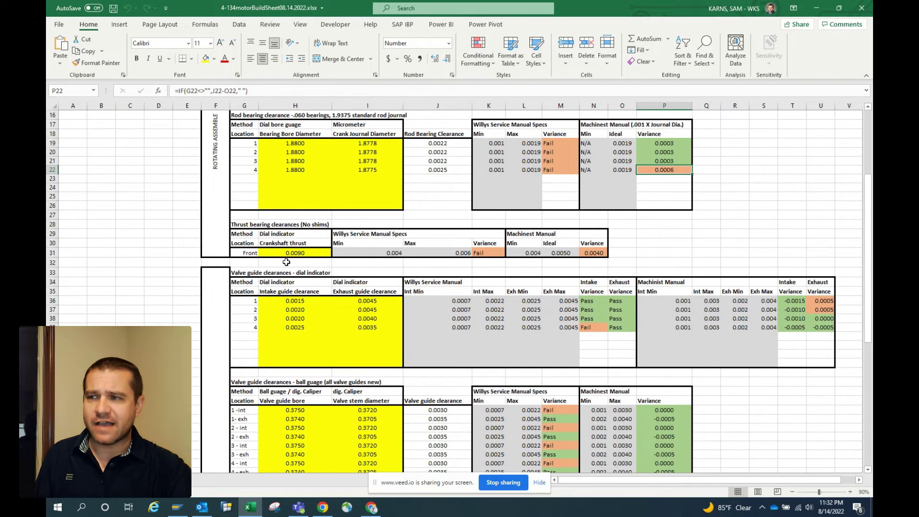
drag(242, 223, 596, 251)
click(368, 254)
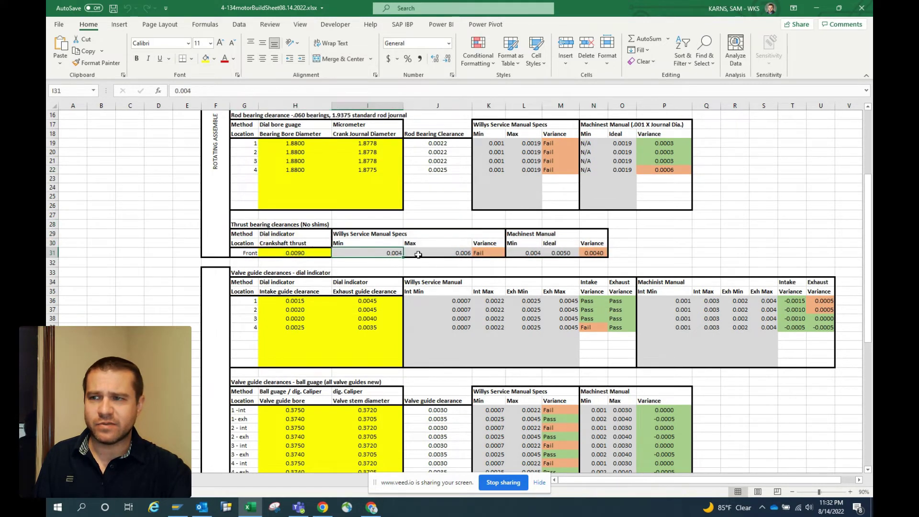
click(431, 254)
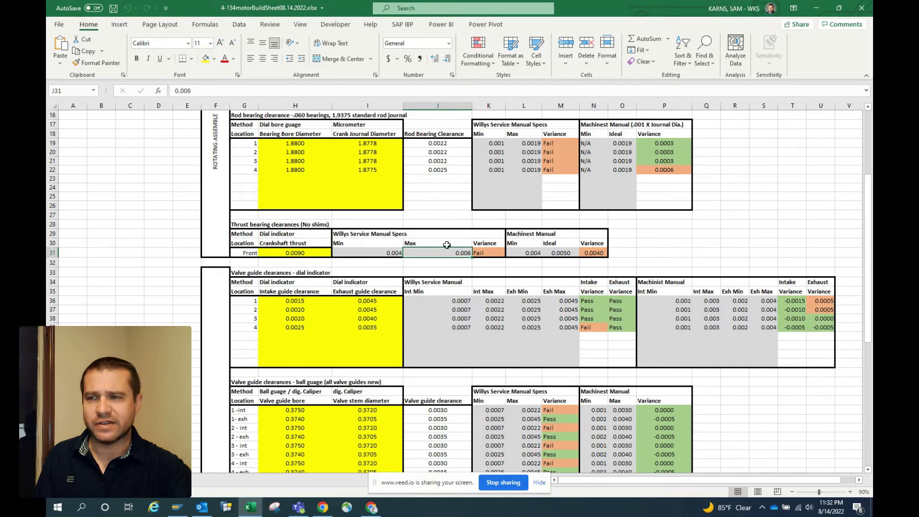
scroll(445, 245, down, 1)
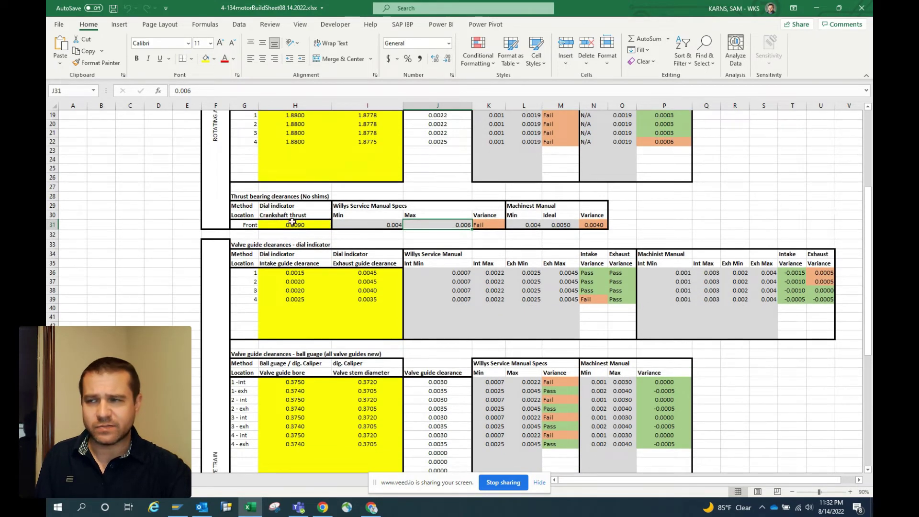
scroll(206, 177, up, 3)
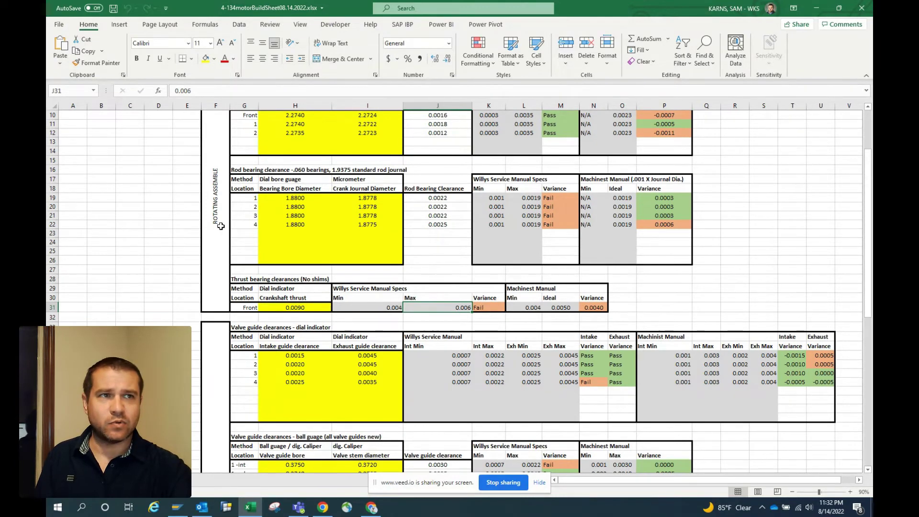
- Review the dial indicator valve guide clearances and the Willys intake and exhaust Variance results for all four locations
scroll(220, 226, down, 3)
scroll(221, 226, down, 2)
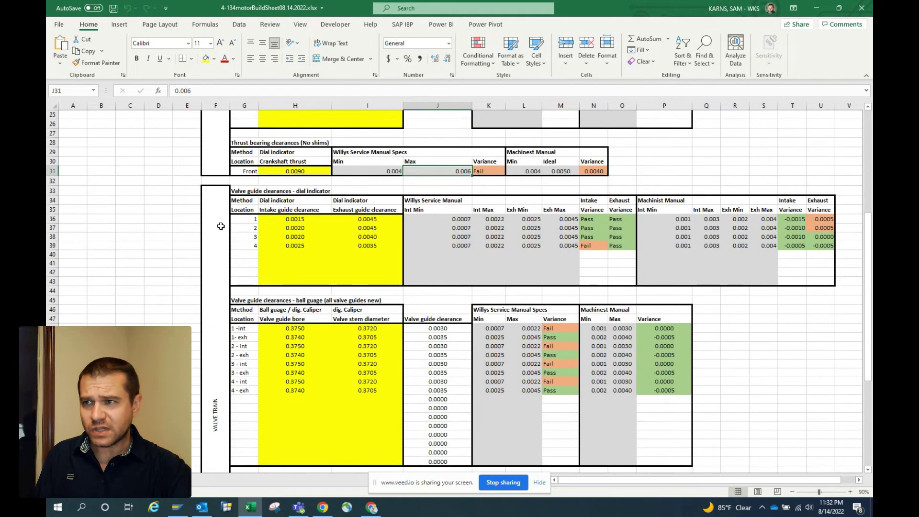
scroll(318, 261, down, 1)
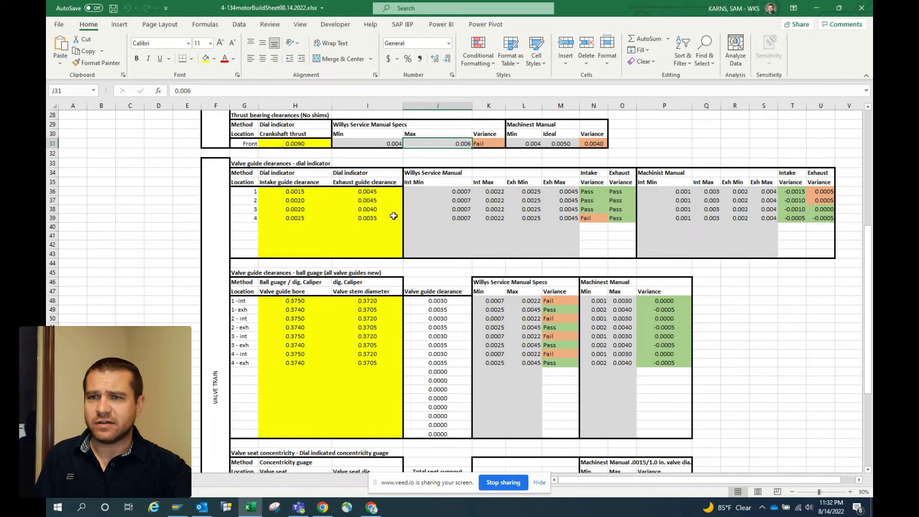
drag(591, 190, 621, 217)
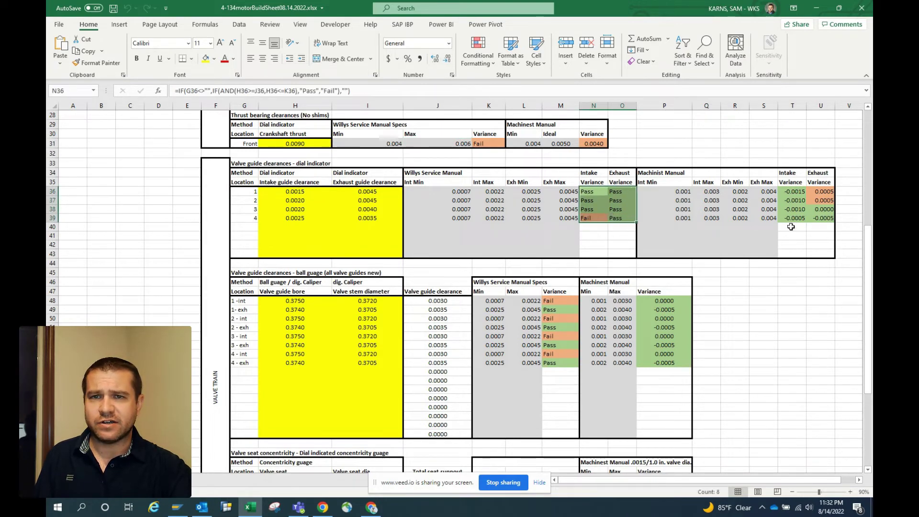
- Inspect the ball gauge valve guide measurements and the Variance formulas for both the Willys and machinist manuals
scroll(462, 314, down, 1)
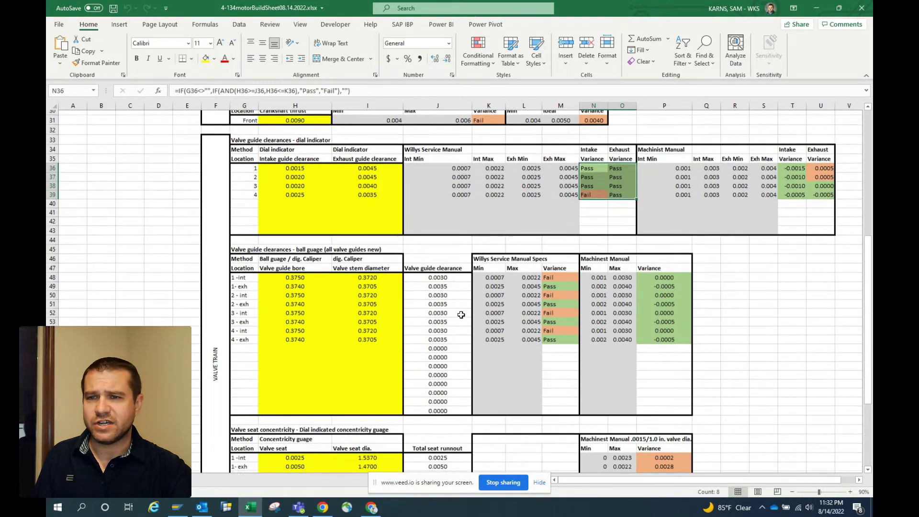
click(293, 299)
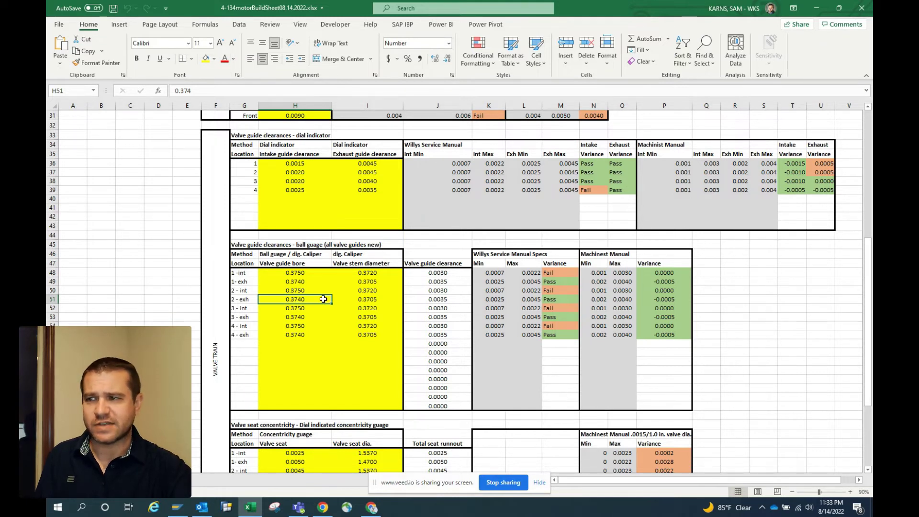
click(561, 273)
drag(561, 273, 561, 281)
click(568, 273)
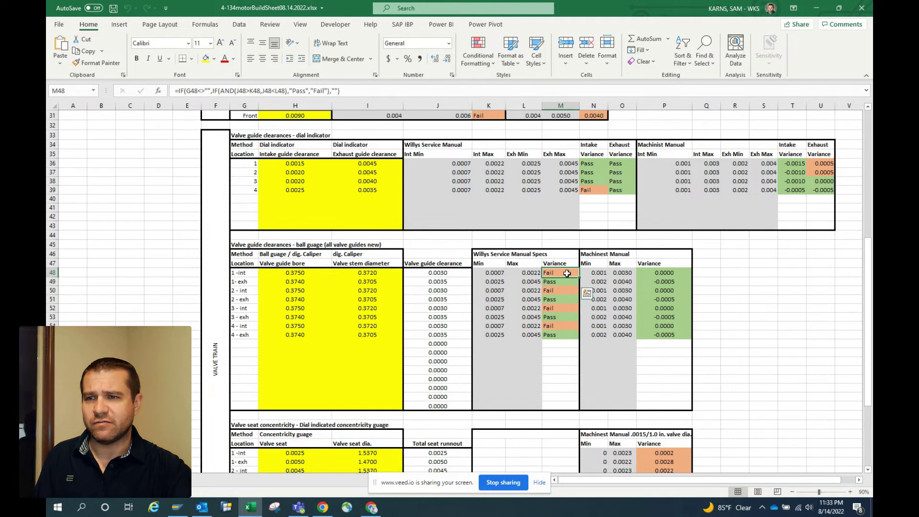
drag(663, 273, 664, 335)
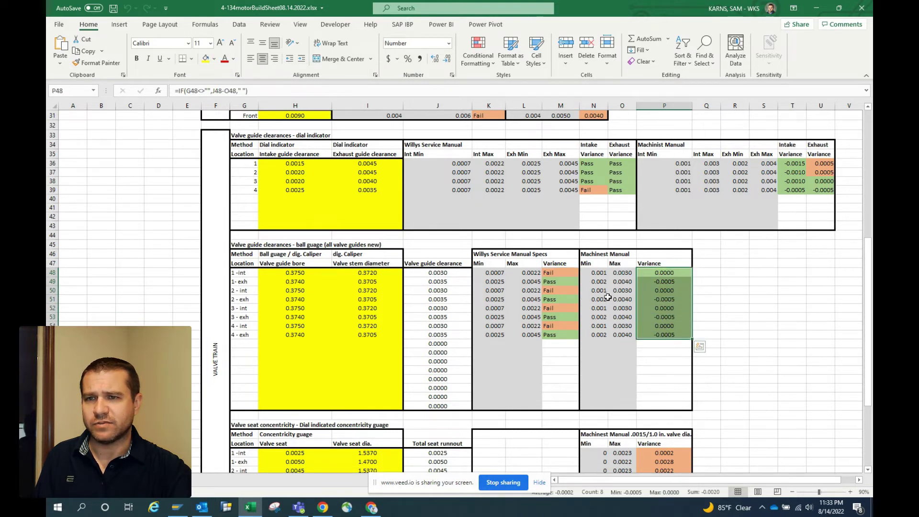
- Compare the Willys minimum and maximum specs with the Variance formulas for the first ball gauge intake and exhaust guides
click(553, 274)
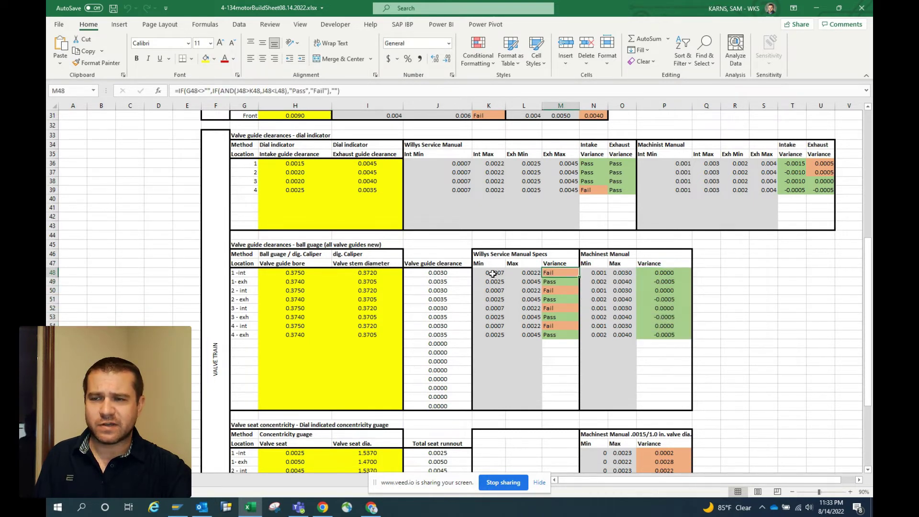
click(496, 273)
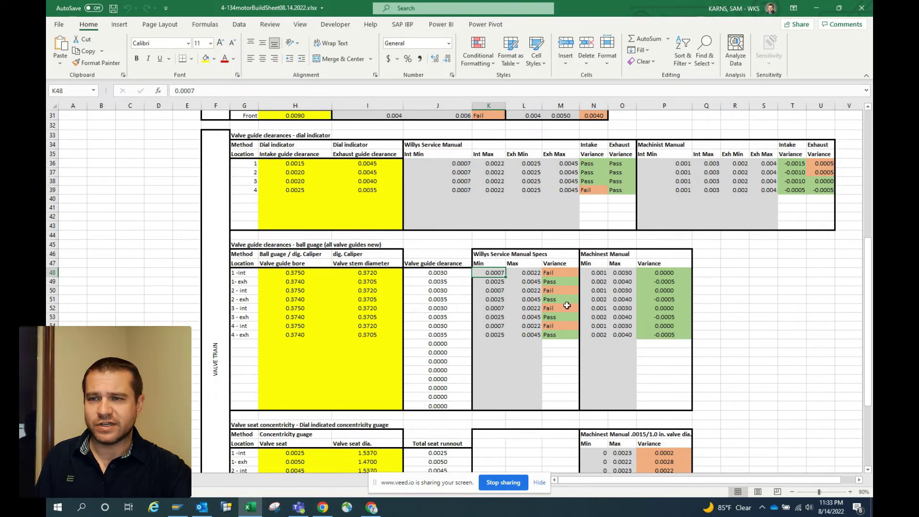
click(519, 290)
click(492, 275)
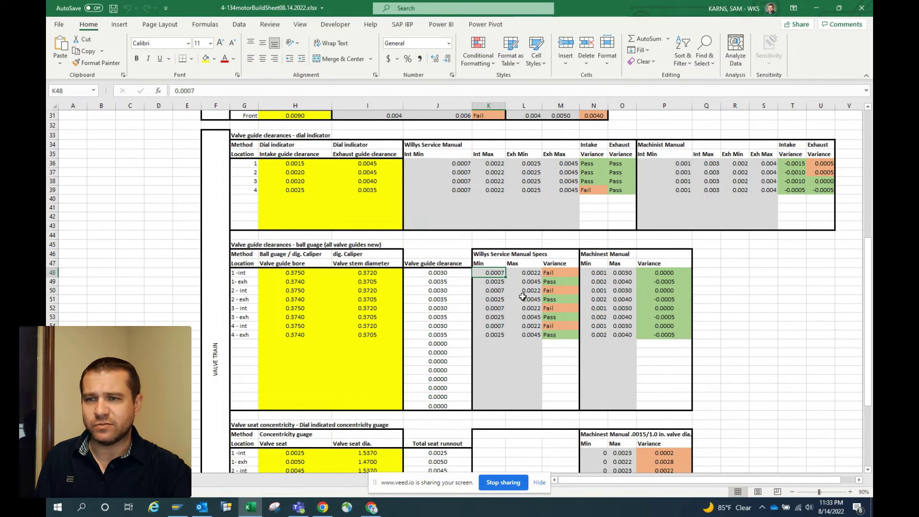
click(559, 275)
click(556, 282)
click(554, 290)
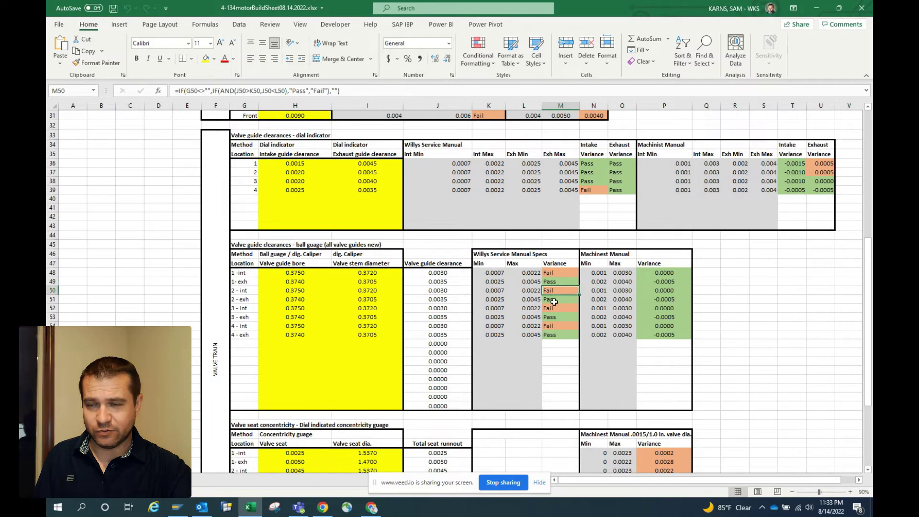
- Review the valve seat concentricity table, covering the machinist Variance results and the empty spec block beside total seat runout
scroll(546, 313, down, 2)
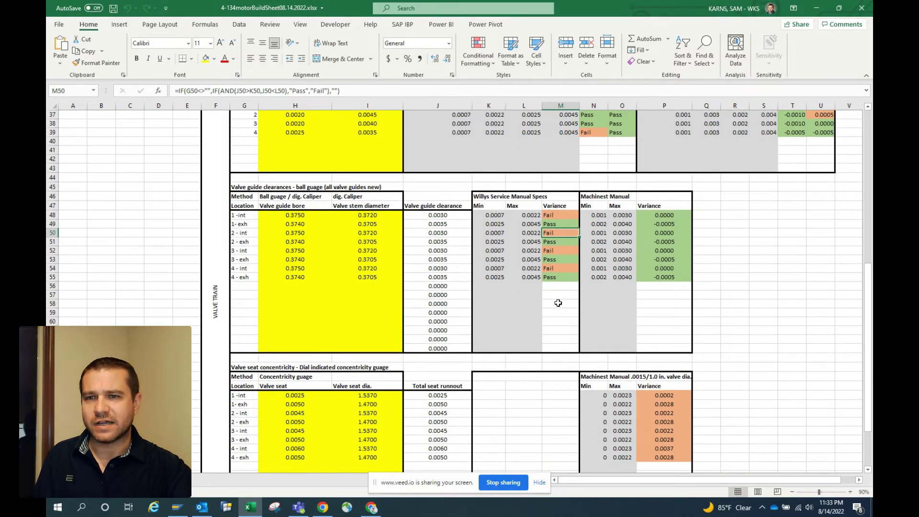
click(735, 304)
scroll(604, 344, down, 2)
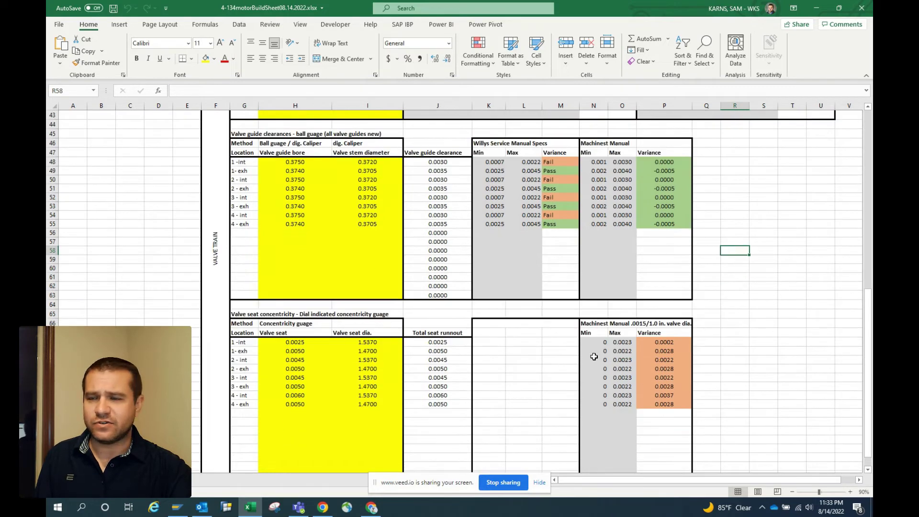
scroll(594, 356, down, 3)
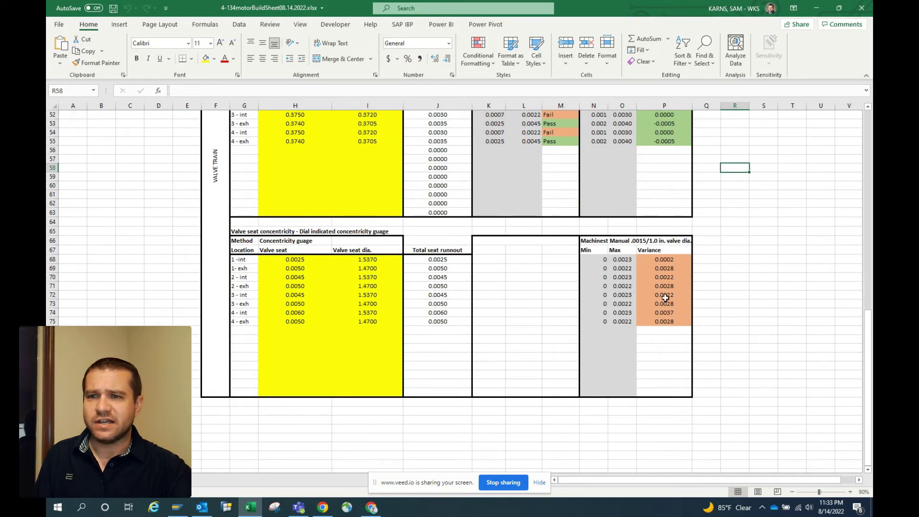
drag(662, 261, 658, 321)
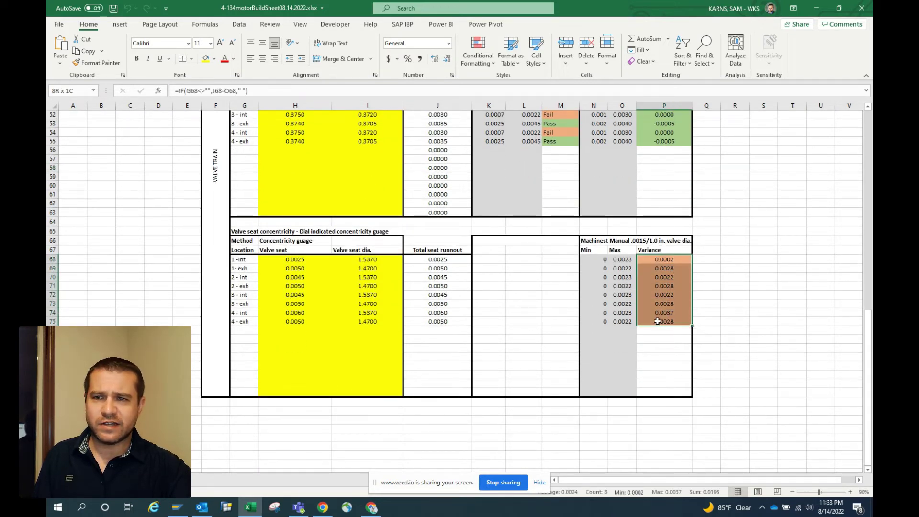
click(741, 294)
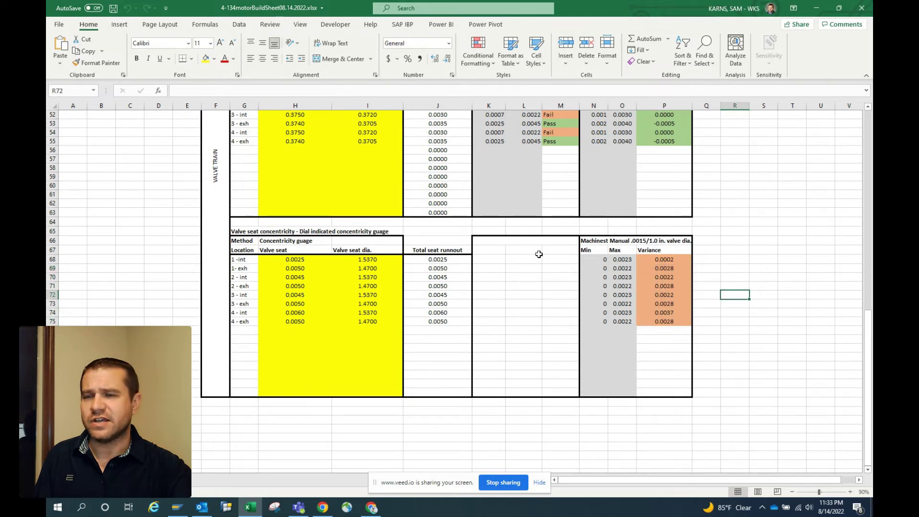
drag(478, 239, 555, 353)
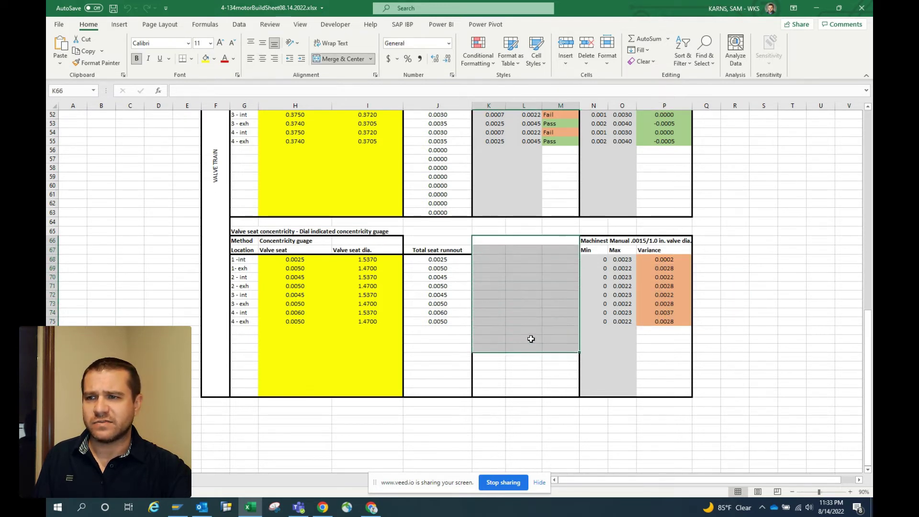
click(723, 257)
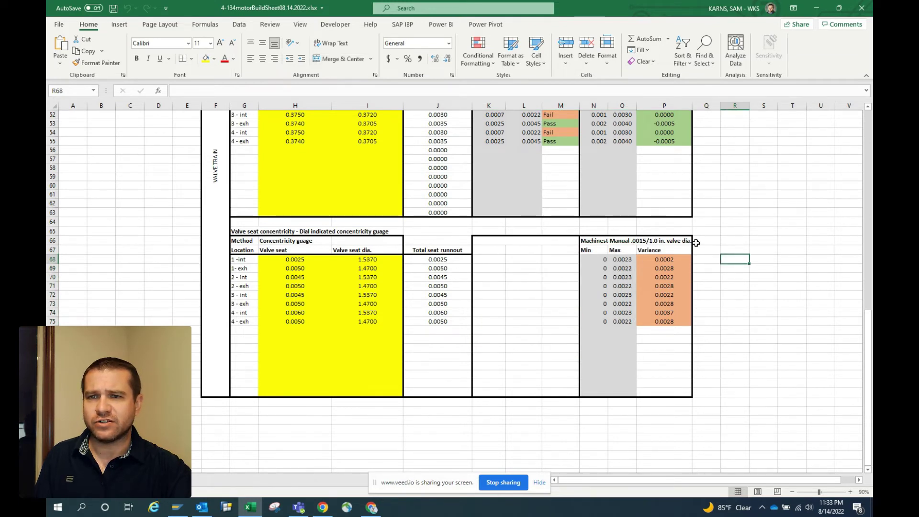
- Inspect the machinist manual Max formulas for the valve seats, row by row from 1 - int through 4 - int
click(623, 259)
key(Down)
key(Down)
key(Down)
key(Down)
key(Down)
key(Down)
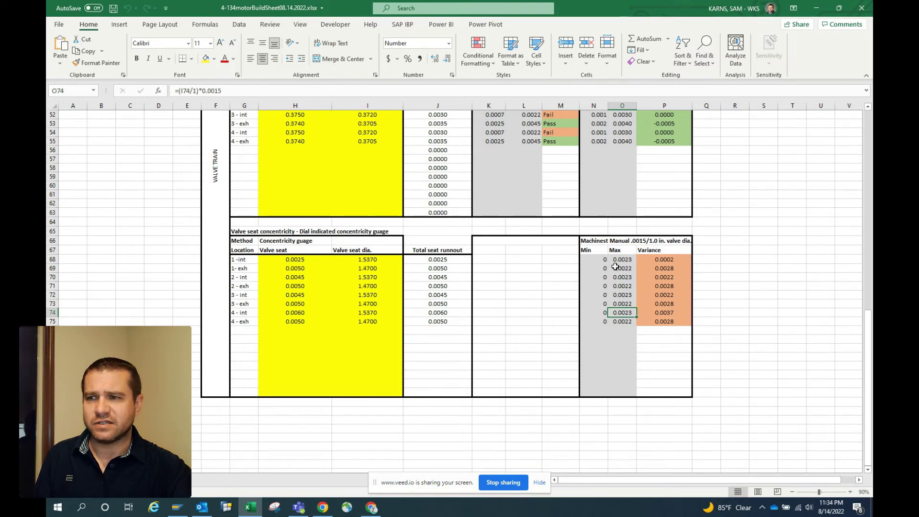
- Compare the total seat runout of the 1 - int and 4 - int seats with the machinist Variance results
click(452, 260)
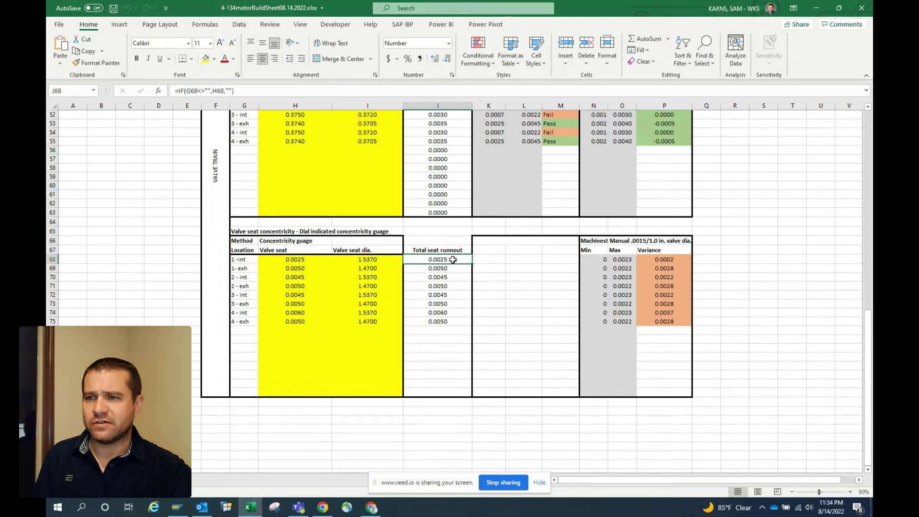
click(451, 313)
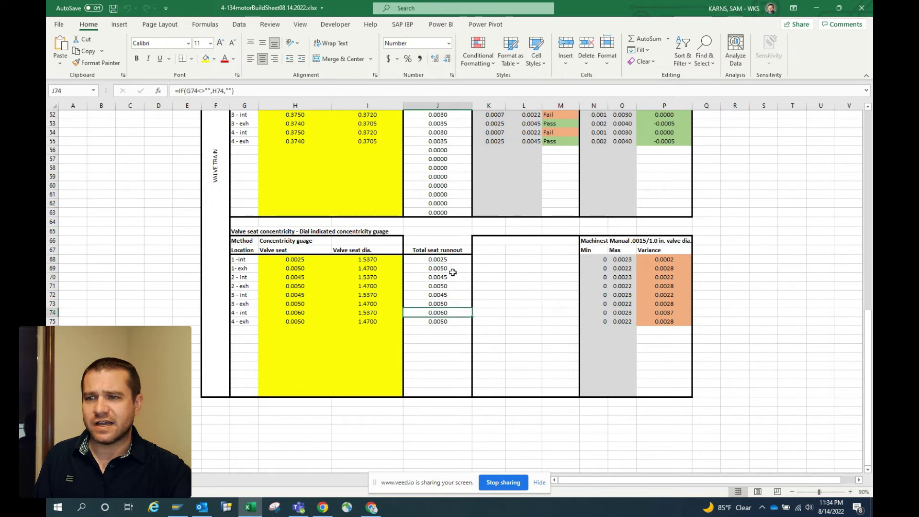
click(453, 261)
click(449, 312)
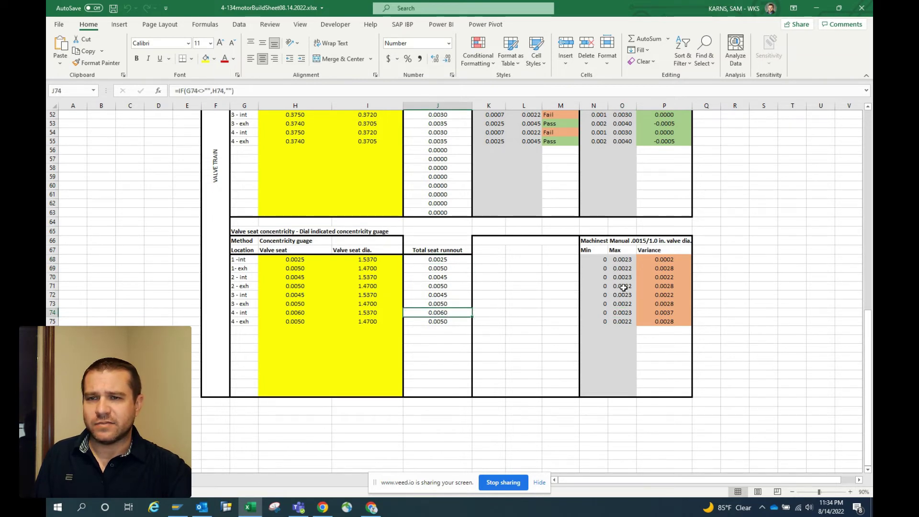
drag(664, 263, 664, 322)
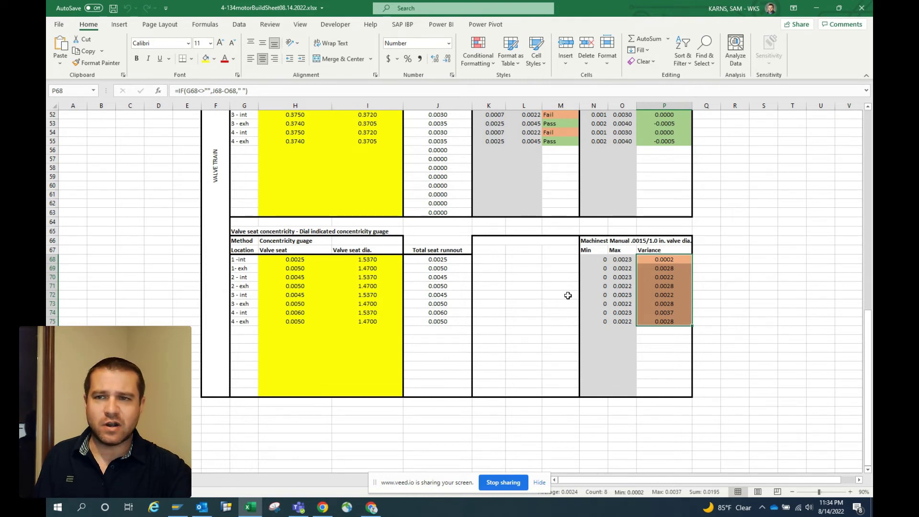
- Examine the individual valve seat Variance formulas for the intake and exhaust locations, checking each against the machinist manual maximum
click(664, 277)
click(658, 295)
click(659, 303)
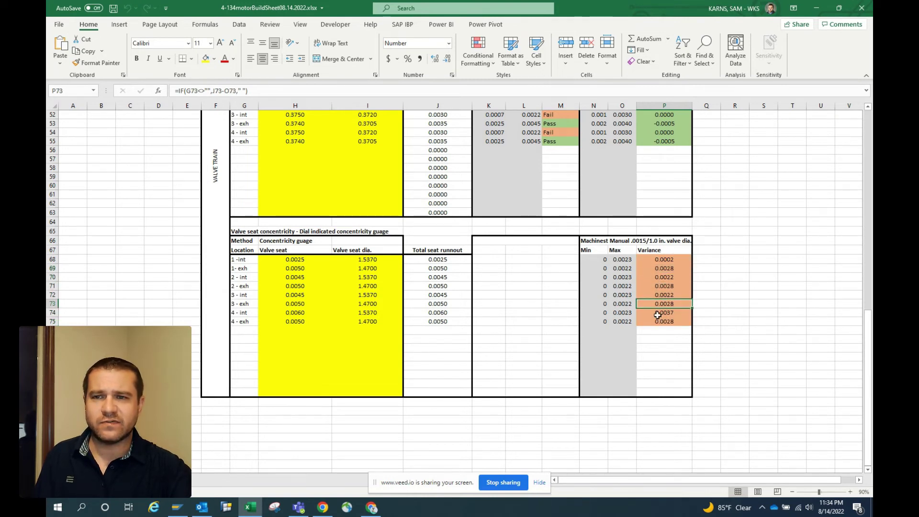
click(659, 321)
click(657, 259)
click(658, 268)
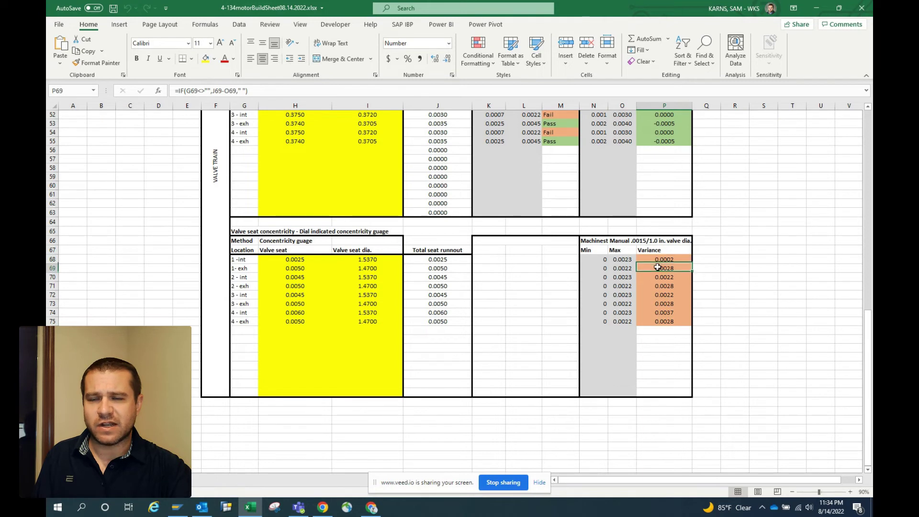
click(657, 277)
click(654, 295)
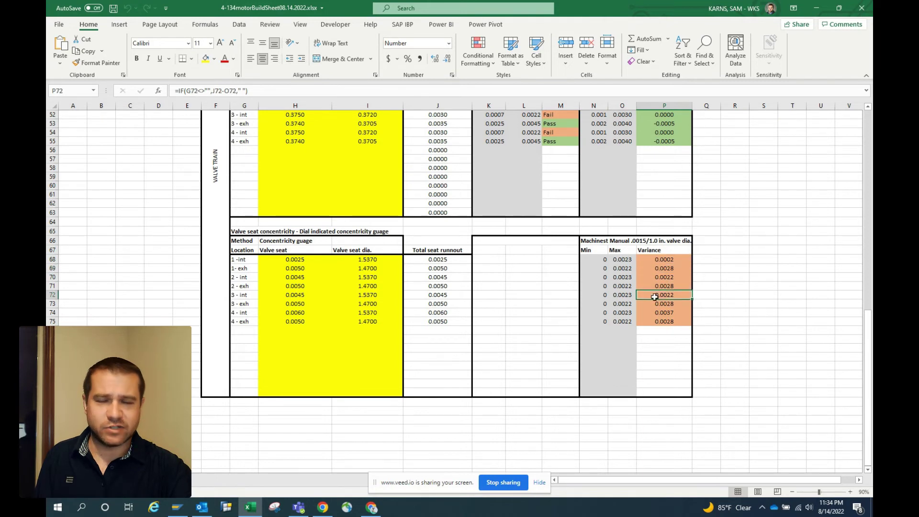
click(660, 321)
click(662, 261)
click(660, 271)
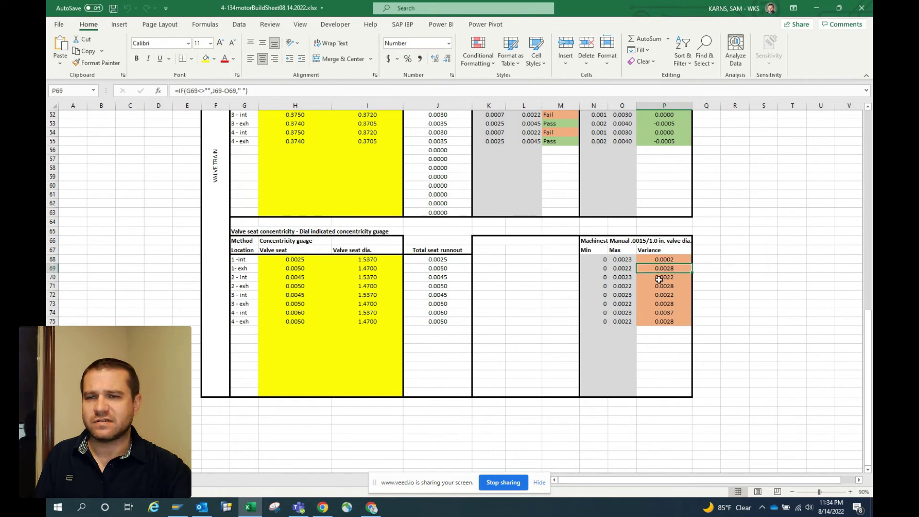
click(659, 285)
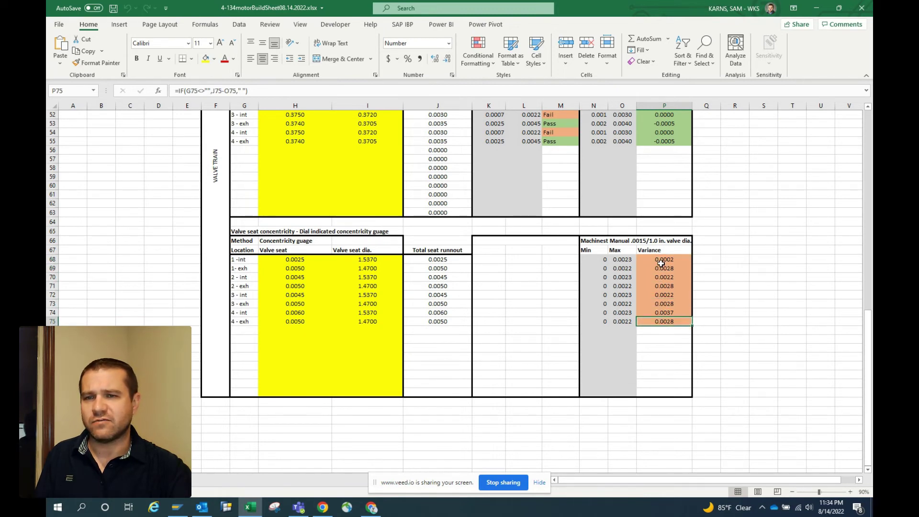
drag(662, 261, 658, 320)
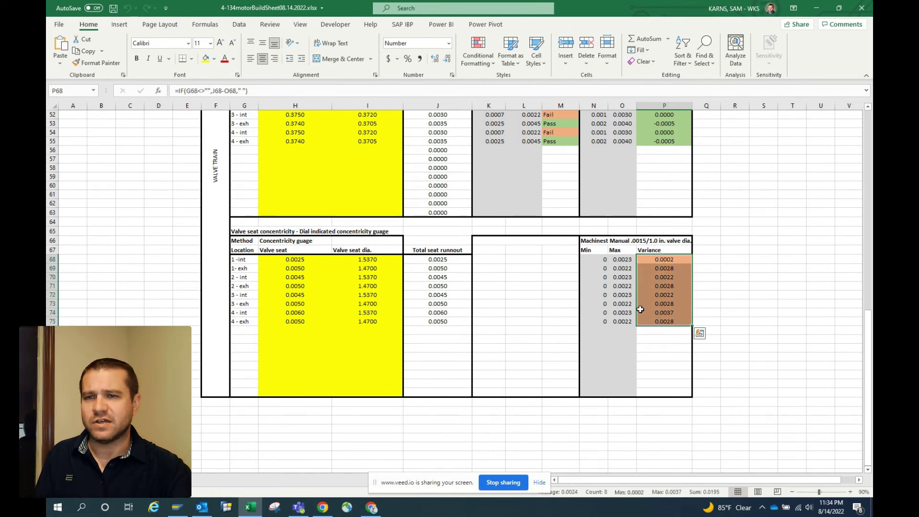
click(718, 267)
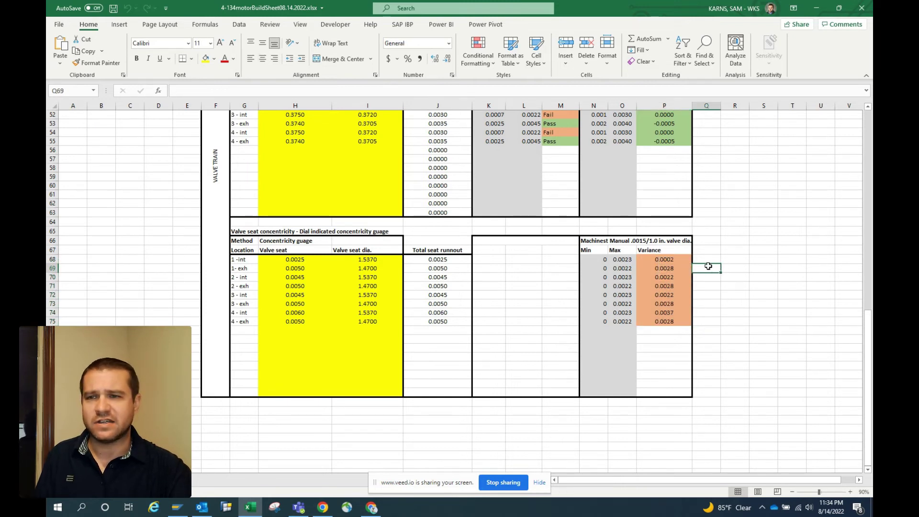
- Open the parts and tools cost sheet and check the sum of all entries in the Cost column
scroll(262, 266, up, 11)
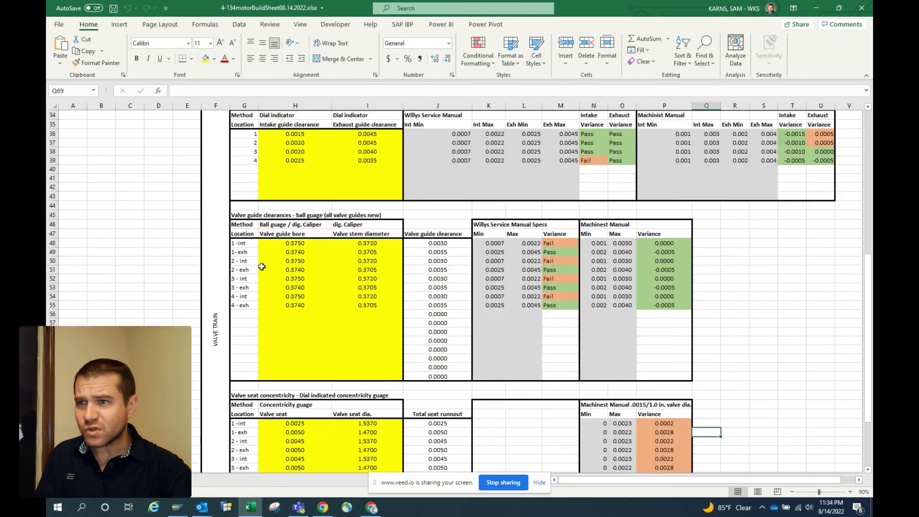
scroll(262, 266, up, 4)
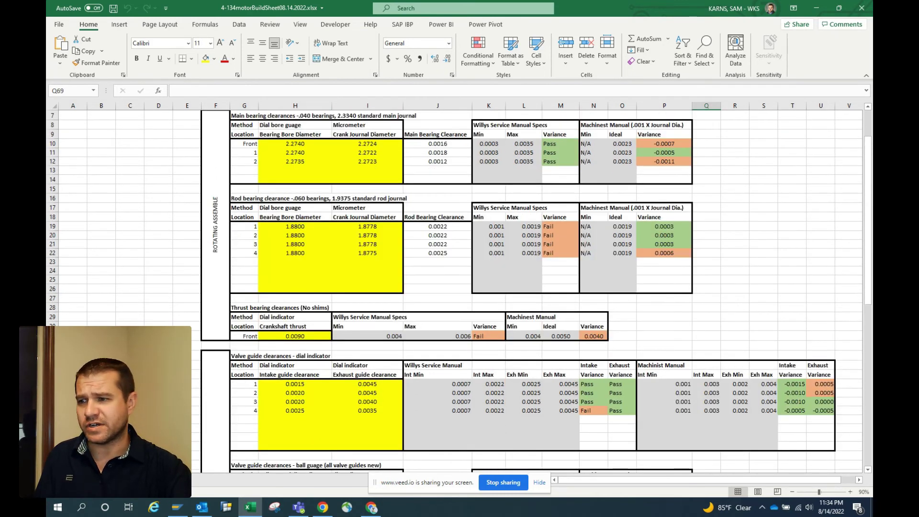
click(129, 480)
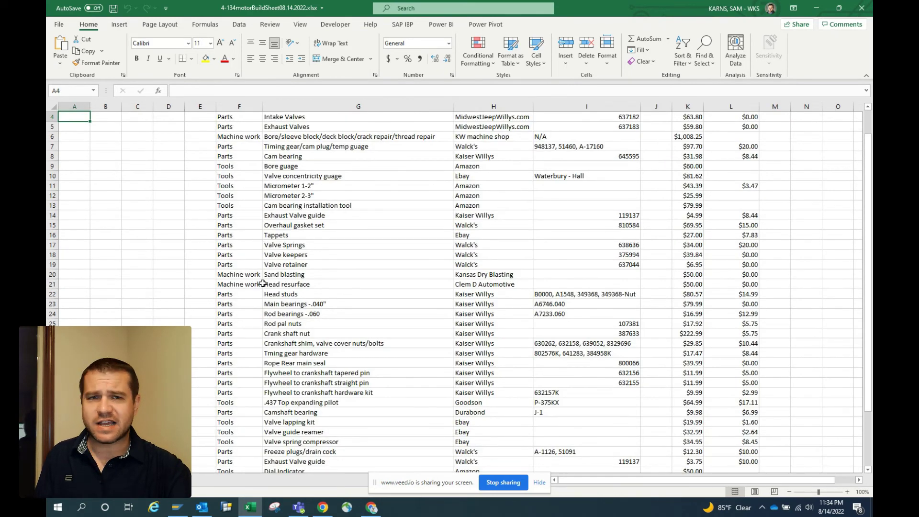
scroll(250, 186, up, 1)
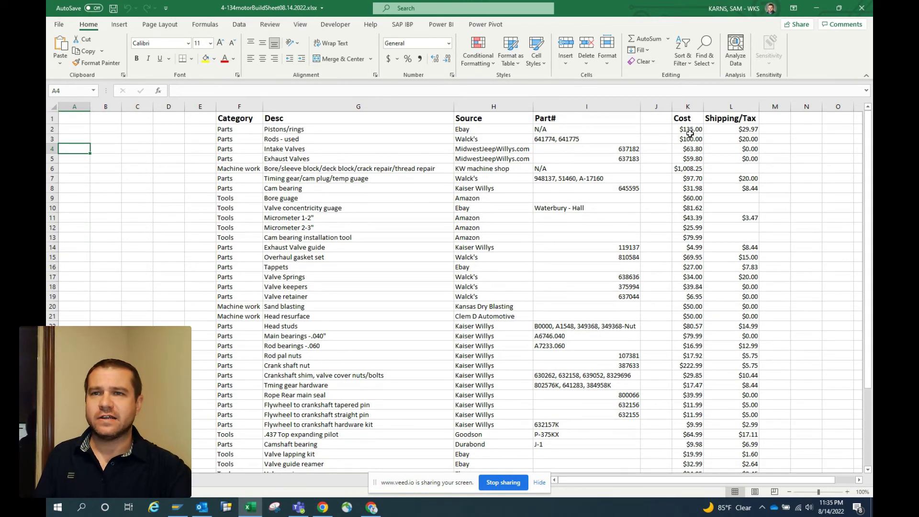
drag(688, 129, 681, 479)
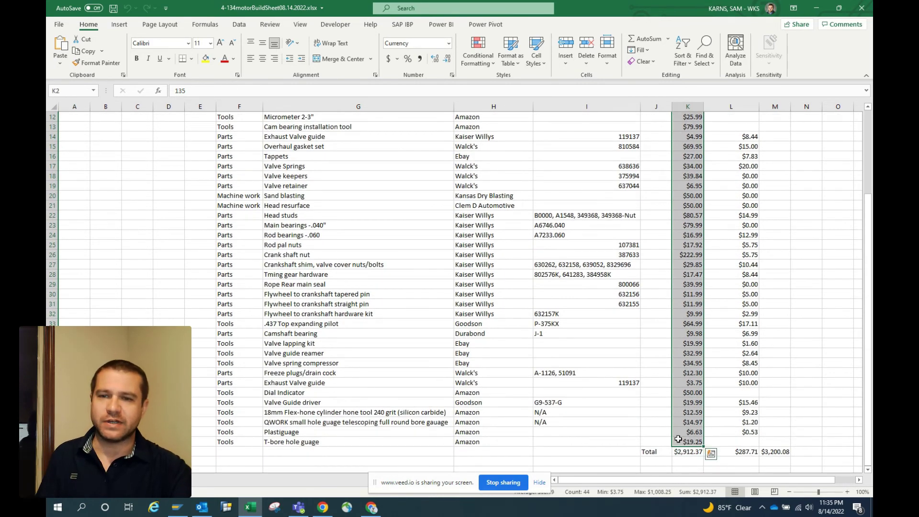
scroll(568, 375, up, 4)
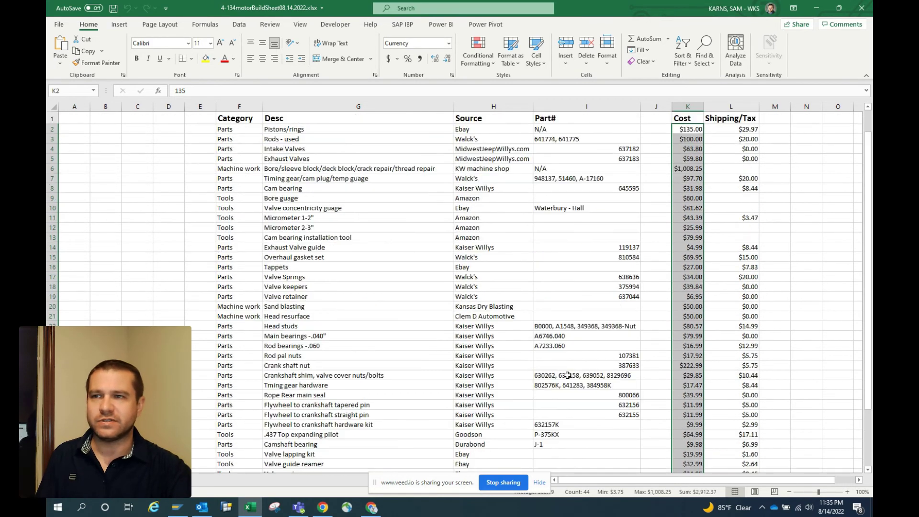
- Filter the cost list by Category to exclude Tools, and check the Cost sum of the remaining rows
click(53, 118)
click(239, 24)
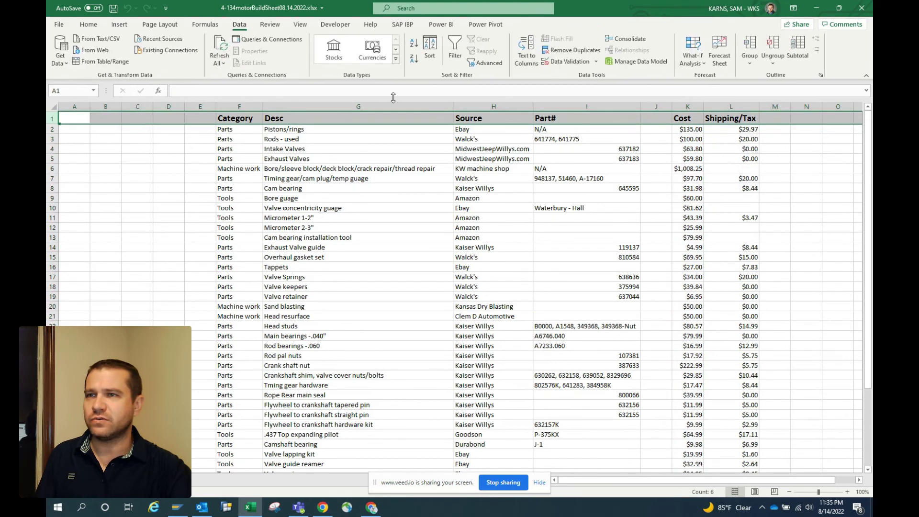
click(454, 56)
click(258, 119)
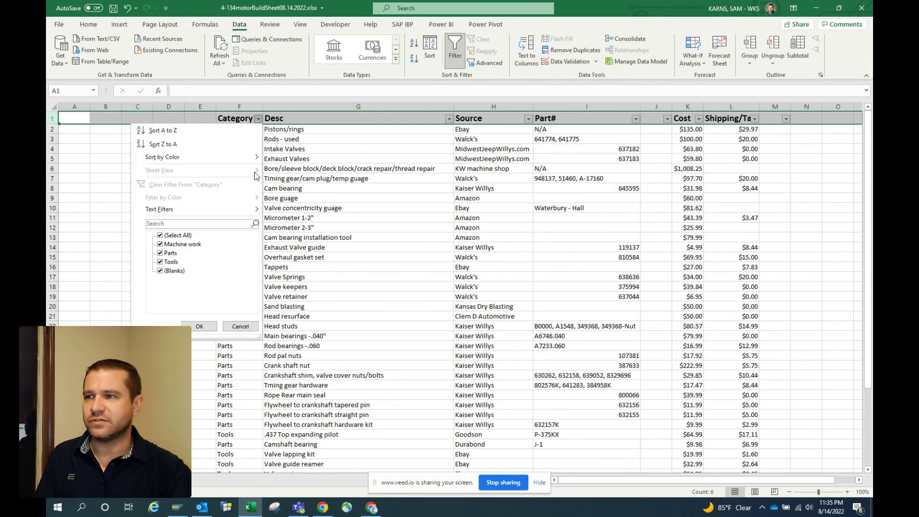
click(161, 262)
click(199, 326)
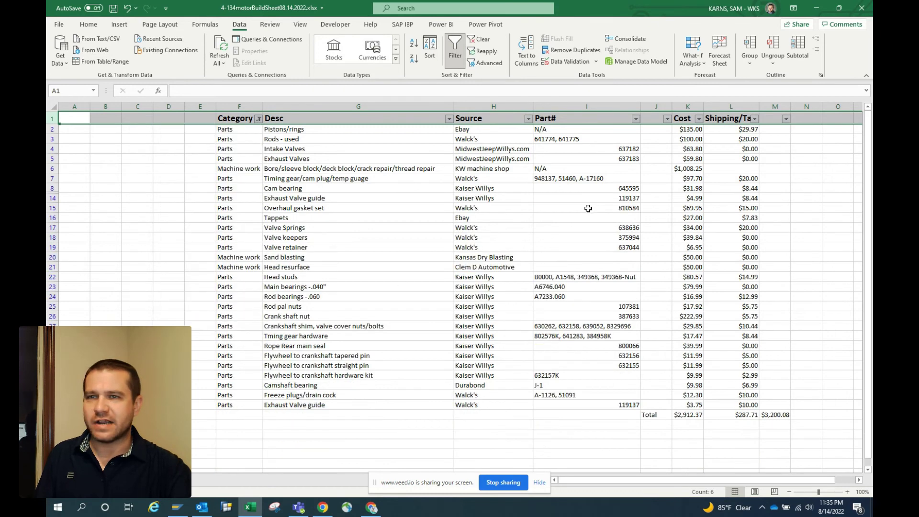
drag(696, 129, 685, 409)
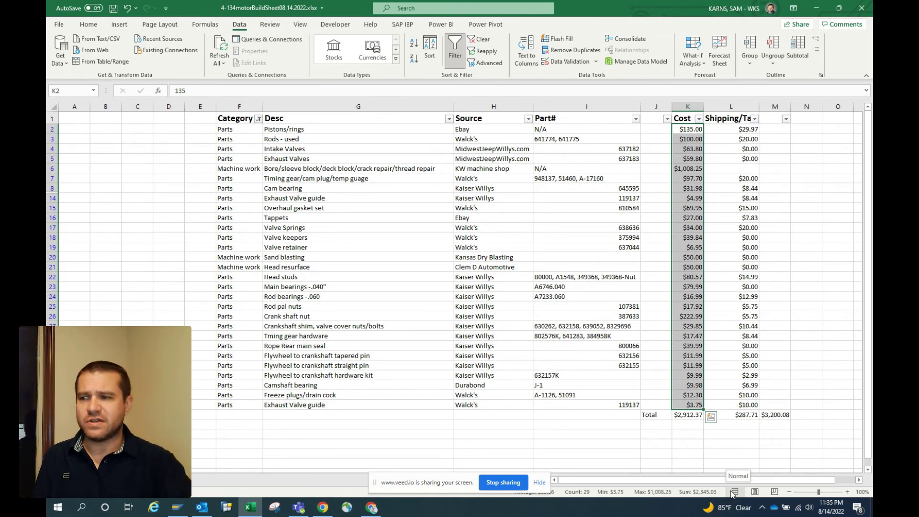
- Remove the filter from the cost list and return to the start of the clearance measurement sheet
click(455, 48)
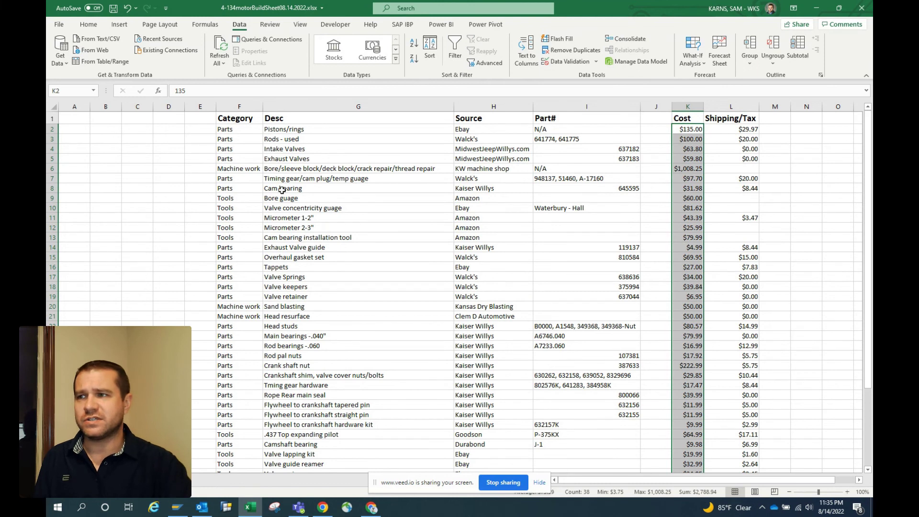
click(75, 121)
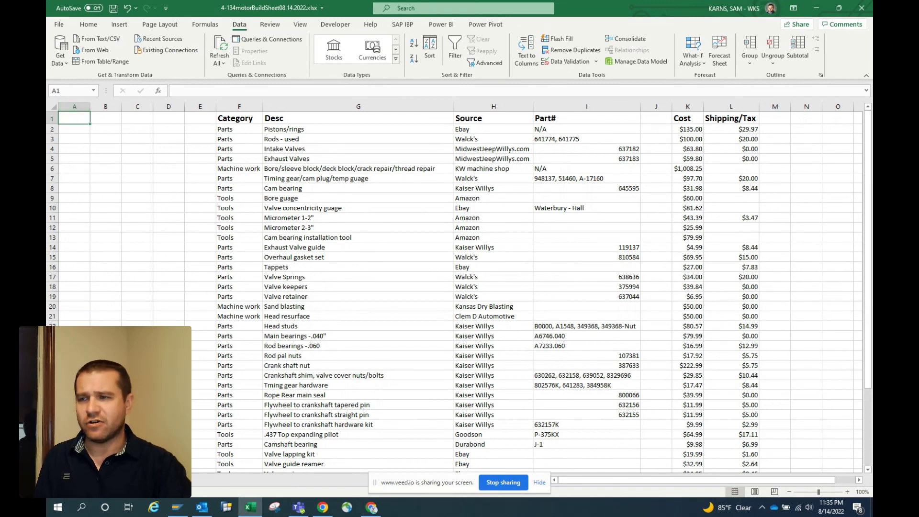
click(139, 480)
scroll(182, 260, up, 2)
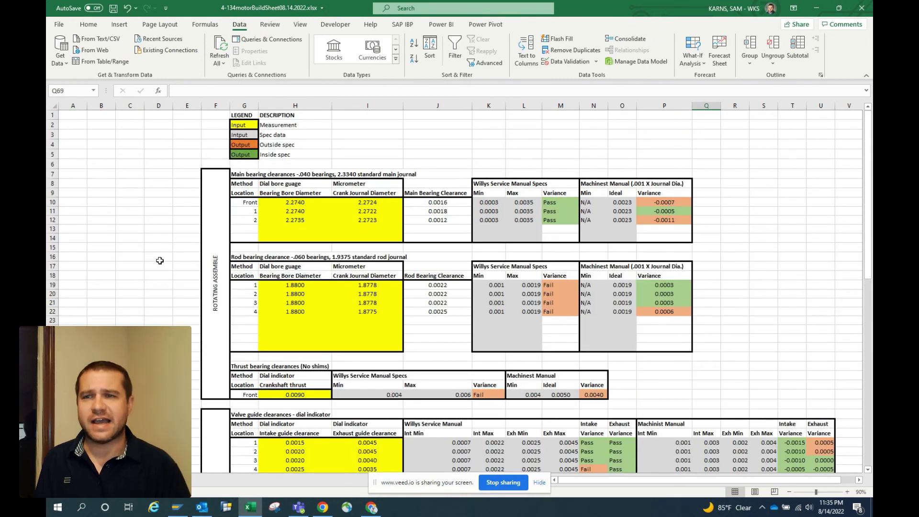